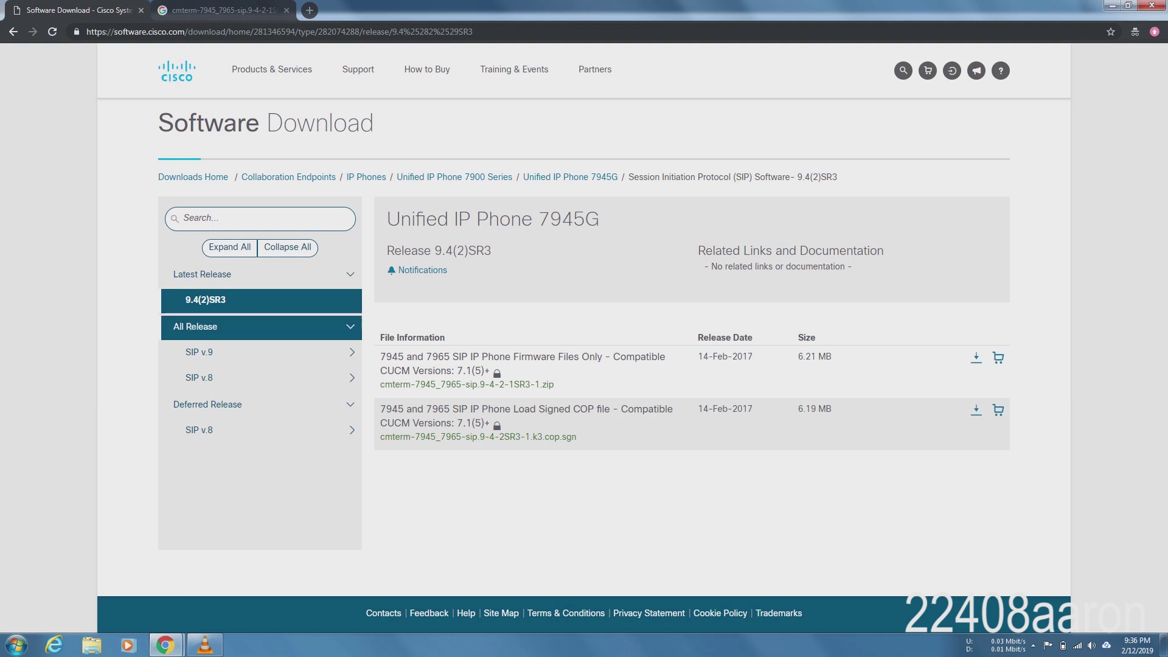
Step: Expand the SIP v.9 releases for the Unified IP Phone 7945G and look through the available firmware versions
{"action": "left_click", "coordinate": [261, 351]}
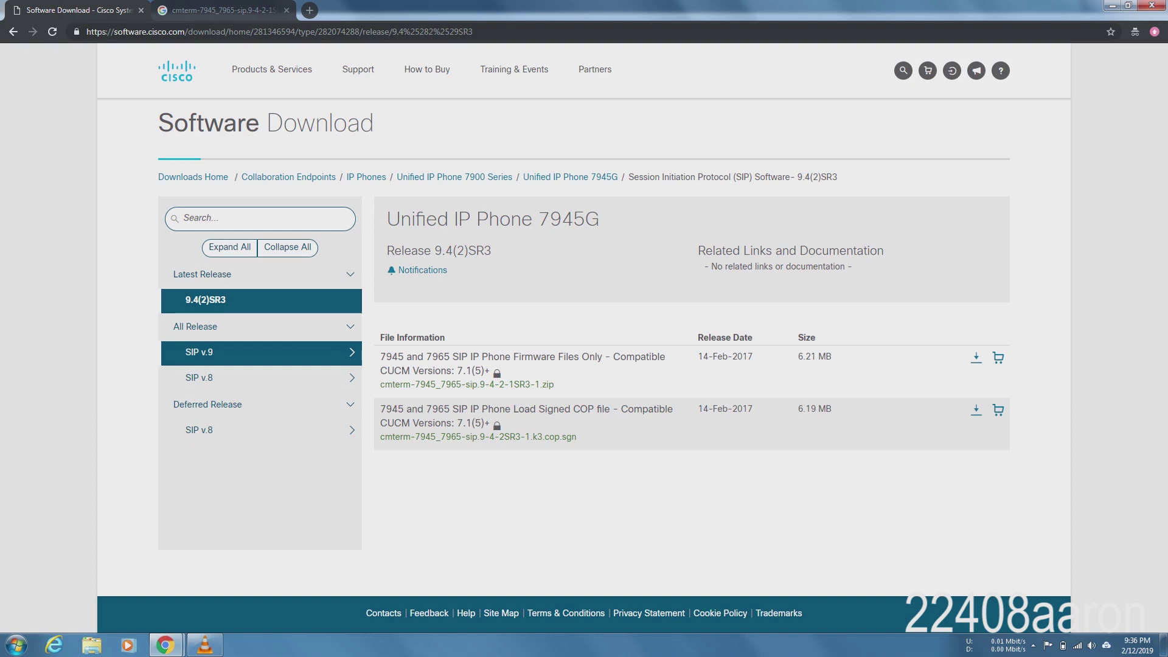
{"action": "left_click", "coordinate": [262, 352]}
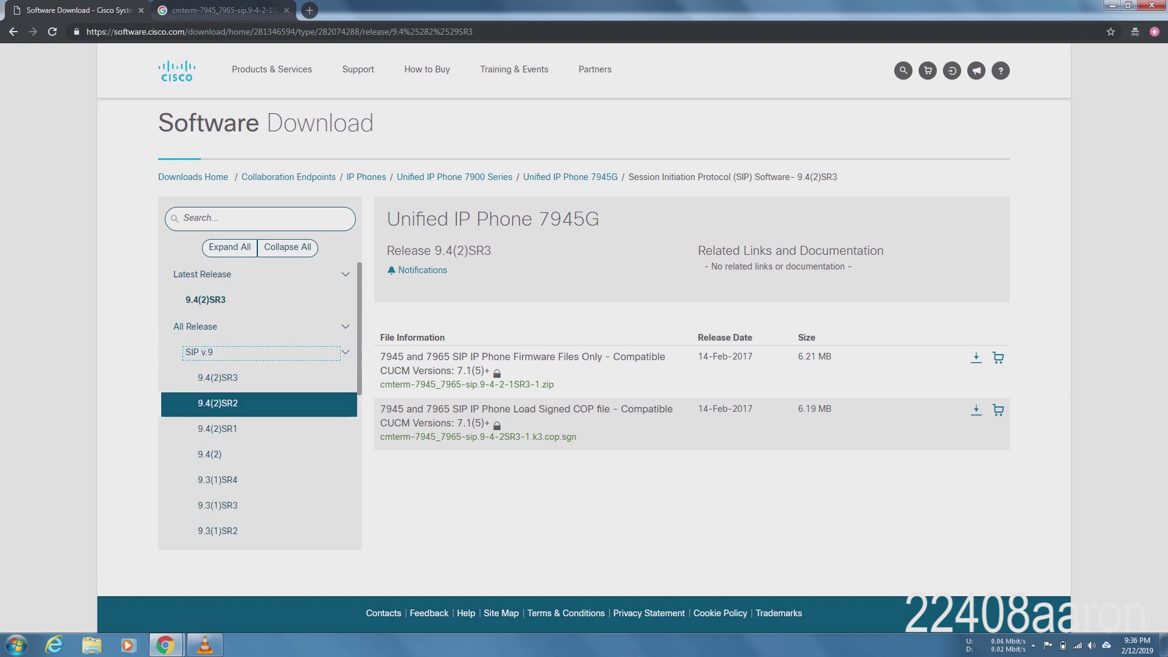
{"action": "scroll", "coordinate": [261, 403], "scroll_direction": "down", "scroll_amount": 3}
{"action": "scroll", "coordinate": [260, 402], "scroll_direction": "down", "scroll_amount": 3}
{"action": "left_click", "coordinate": [259, 293]}
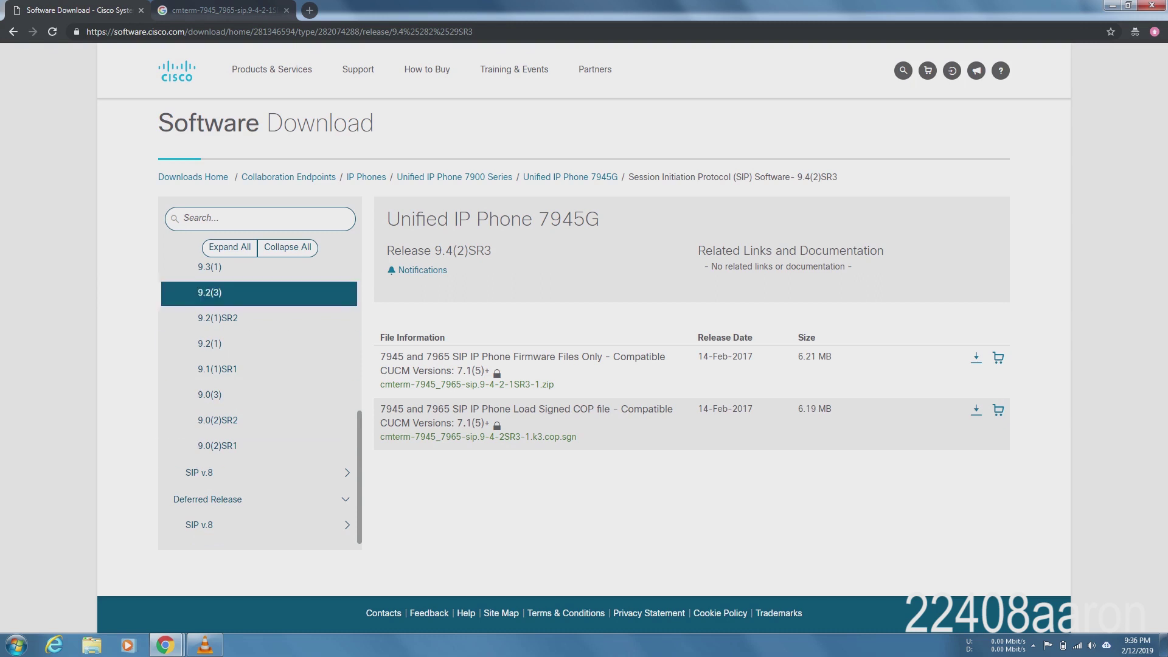
{"action": "scroll", "coordinate": [259, 293], "scroll_direction": "up", "scroll_amount": 5}
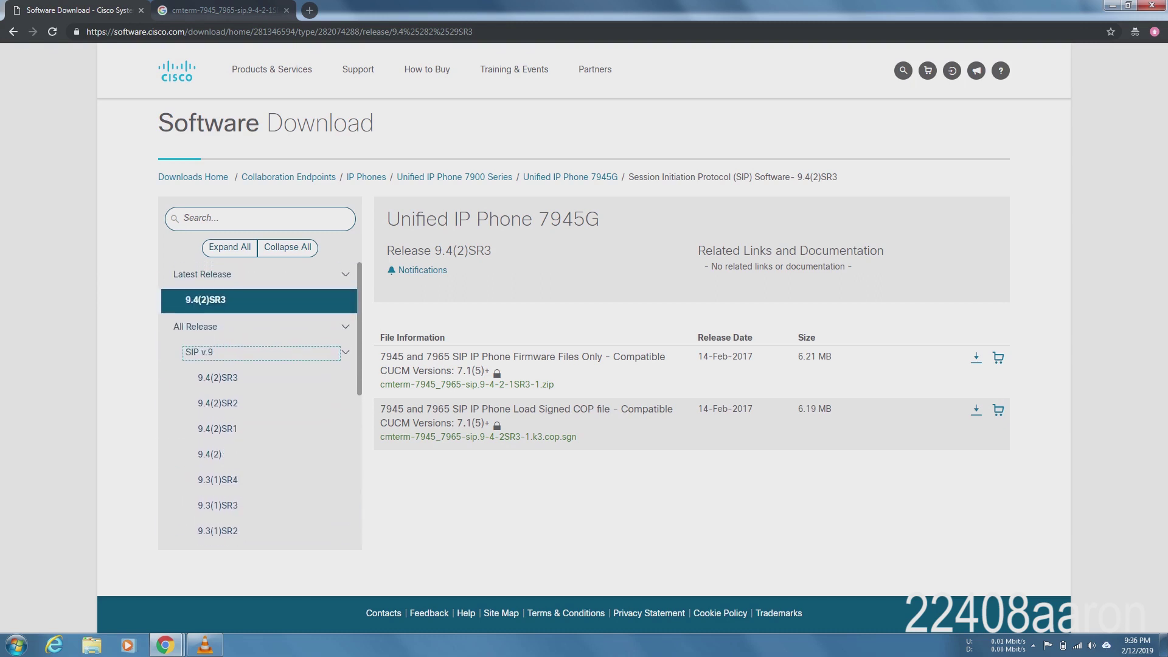
Step: Review the signed COP file's details, close them, and highlight the file name cmterm-7945_7965-sip.9-4-2-1SR3-1.zip
{"action": "left_click", "coordinate": [496, 425]}
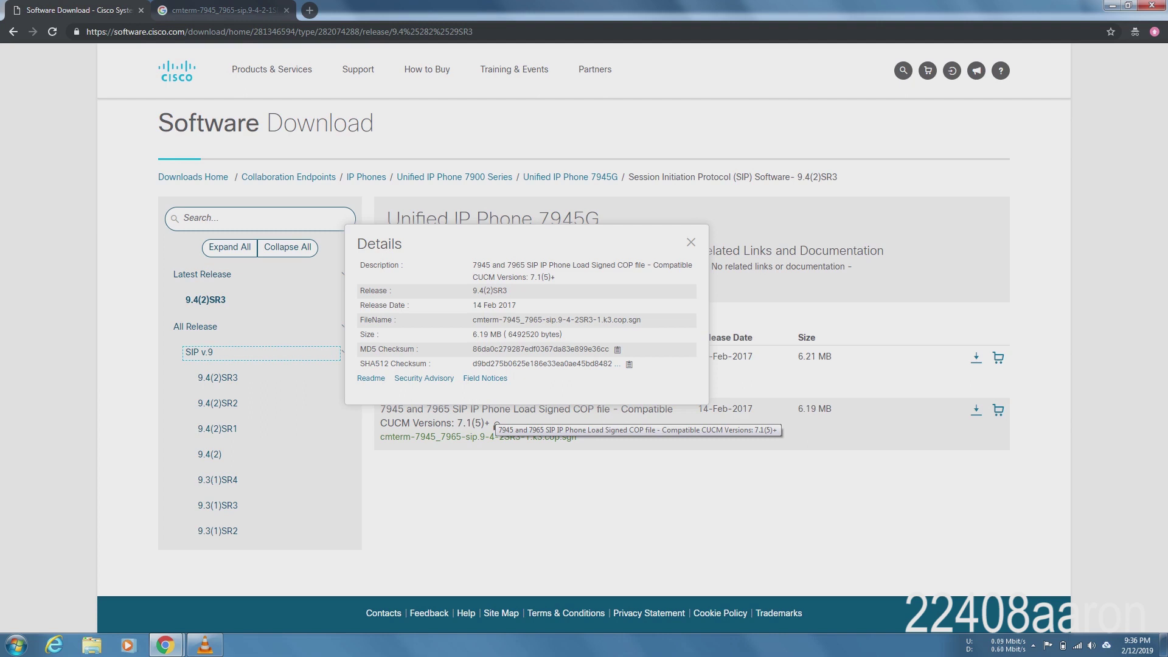
{"action": "key", "text": "Escape"}
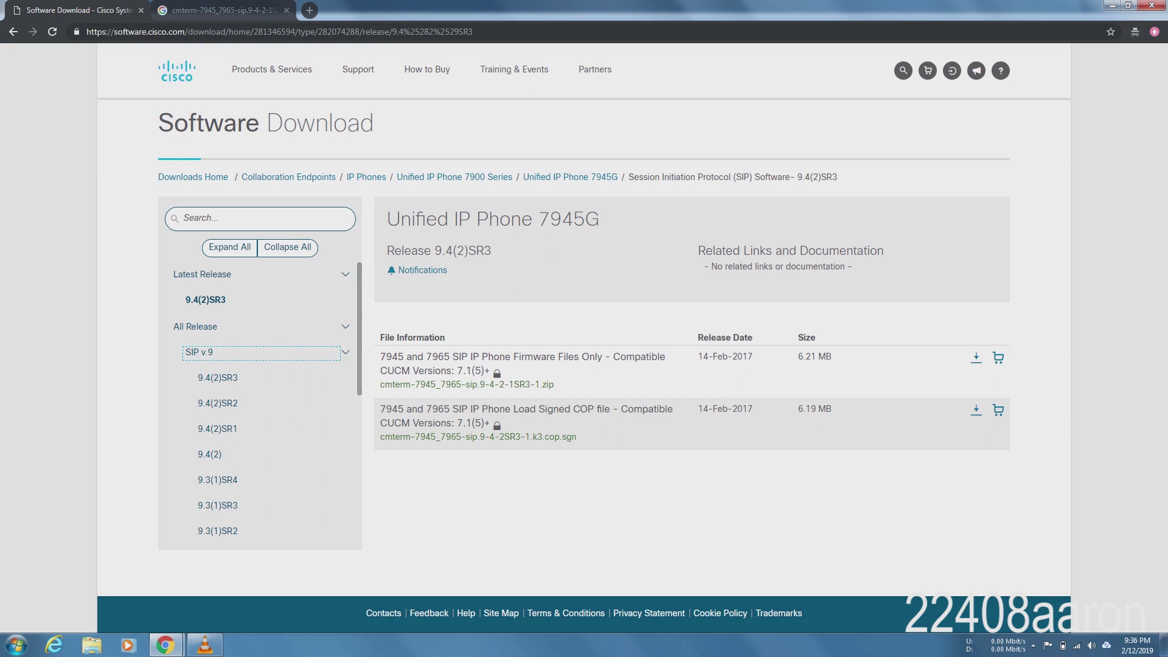
{"action": "mouse_move", "coordinate": [478, 437]}
{"action": "left_click_drag", "start_coordinate": [554, 385], "coordinate": [380, 384]}
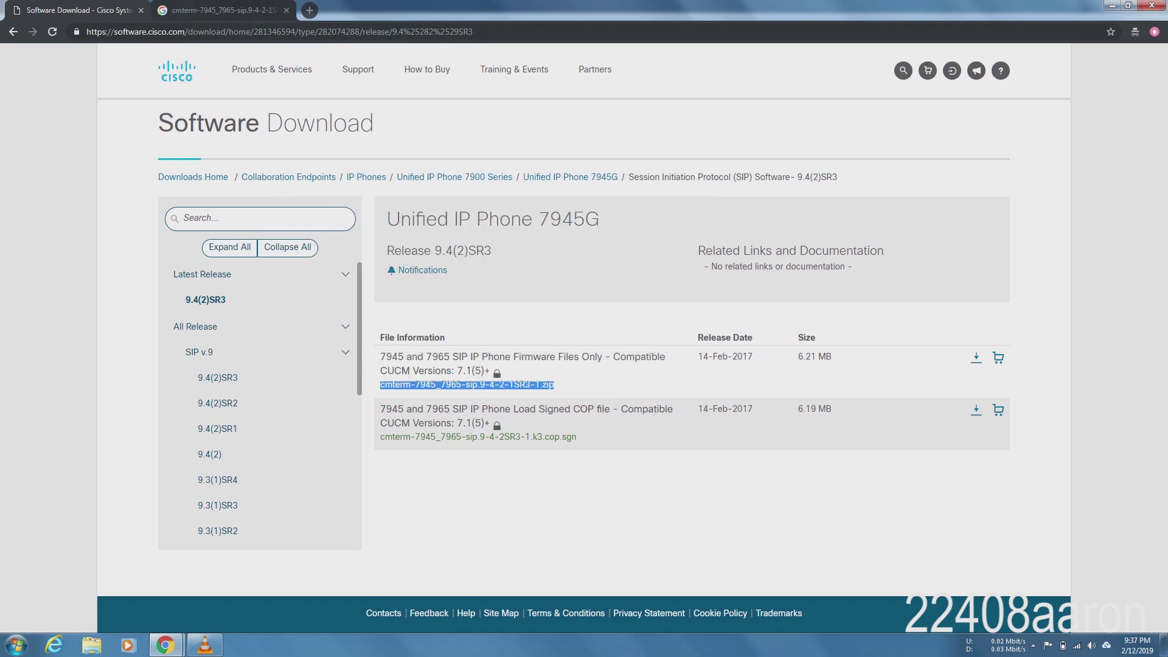
Step: Look at the Auto-download list of cmterm-7945-7965-sip files from the Google results, and return to the results
{"action": "key", "text": "ctrl+Tab"}
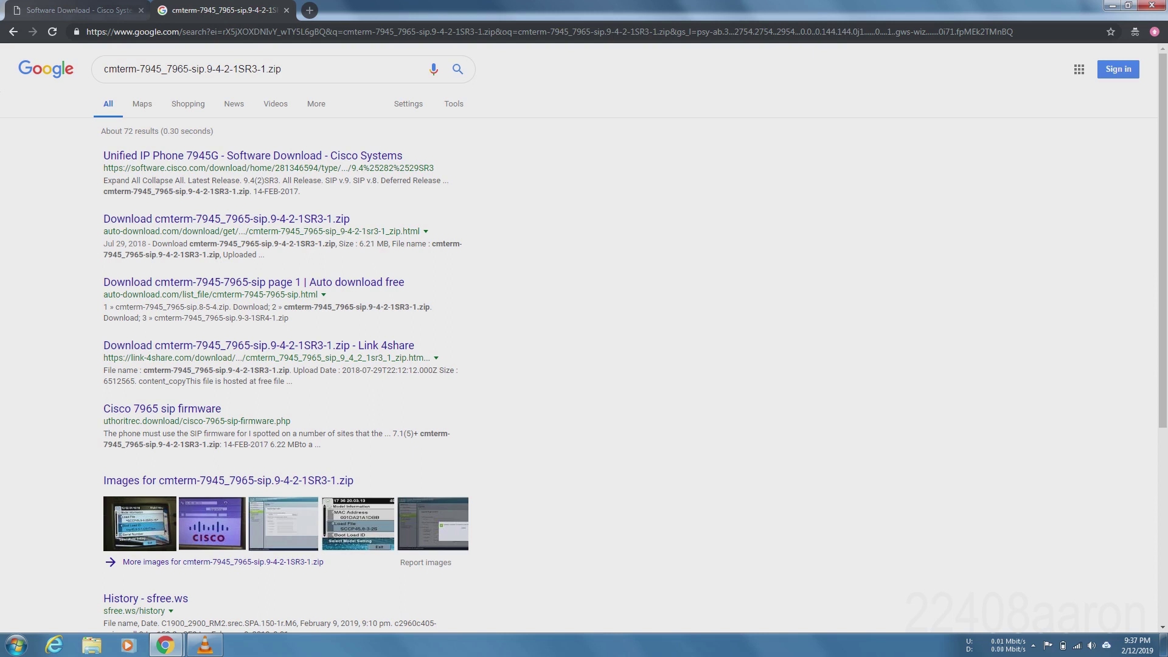
{"action": "left_click", "coordinate": [254, 282]}
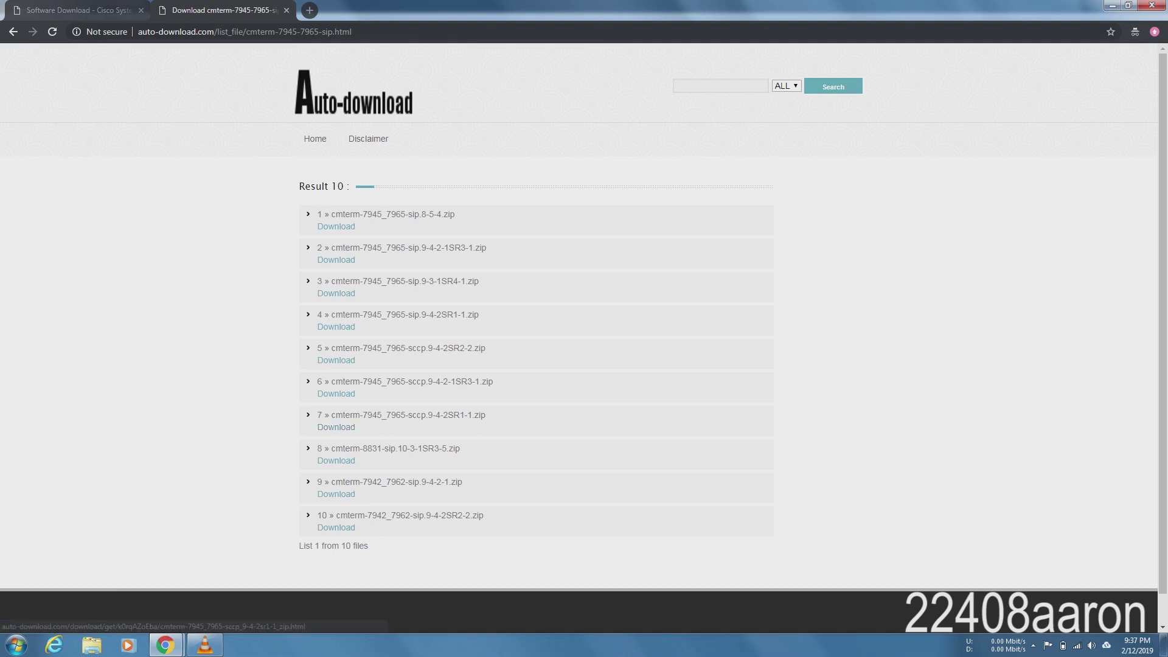
{"action": "key", "text": "alt+Left"}
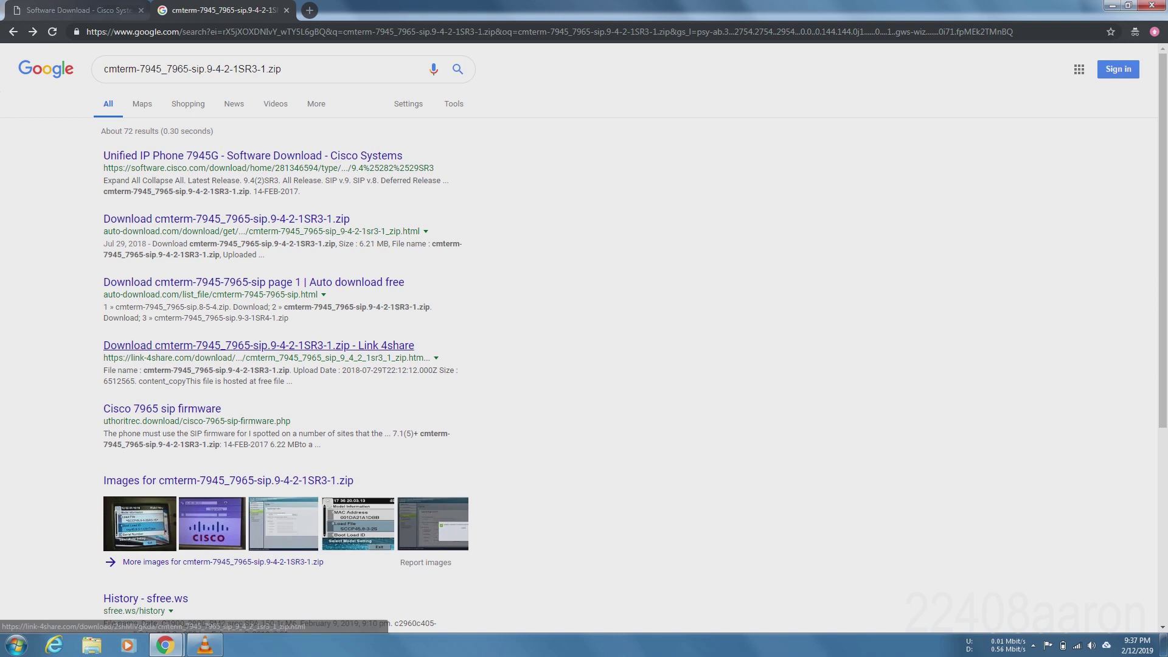
Step: View the Link 4share page for cmterm-7945_7965-sip.9-4-2-1SR3-1.zip, request its download link, and close the page
{"action": "left_click", "coordinate": [258, 345]}
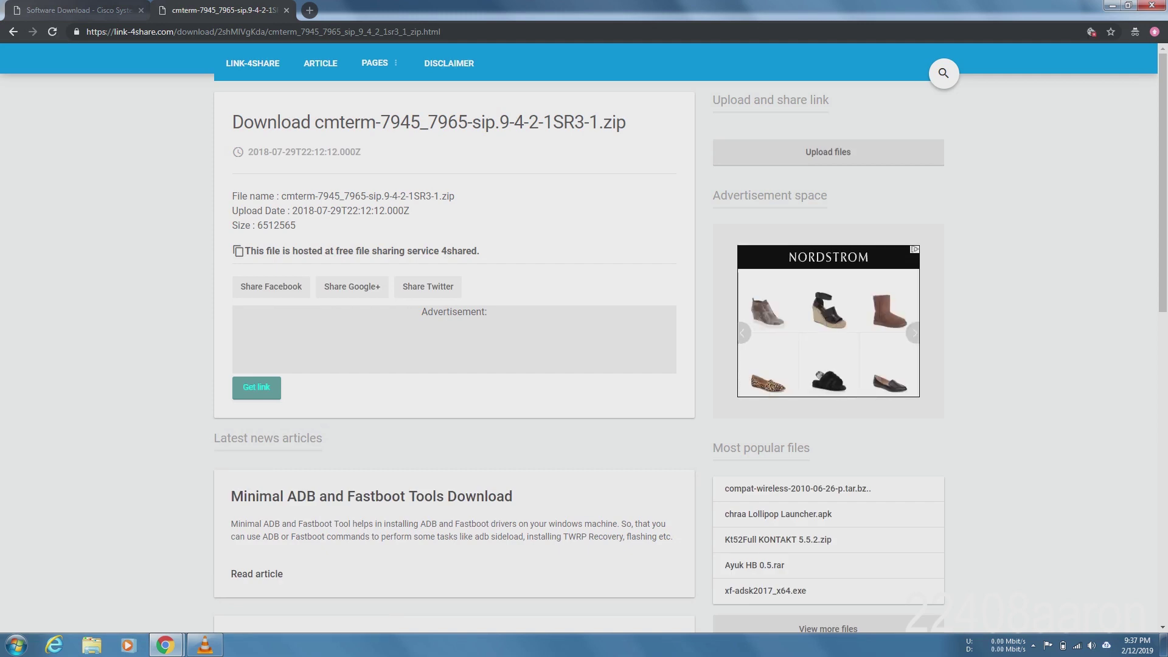
{"action": "left_click", "coordinate": [256, 388]}
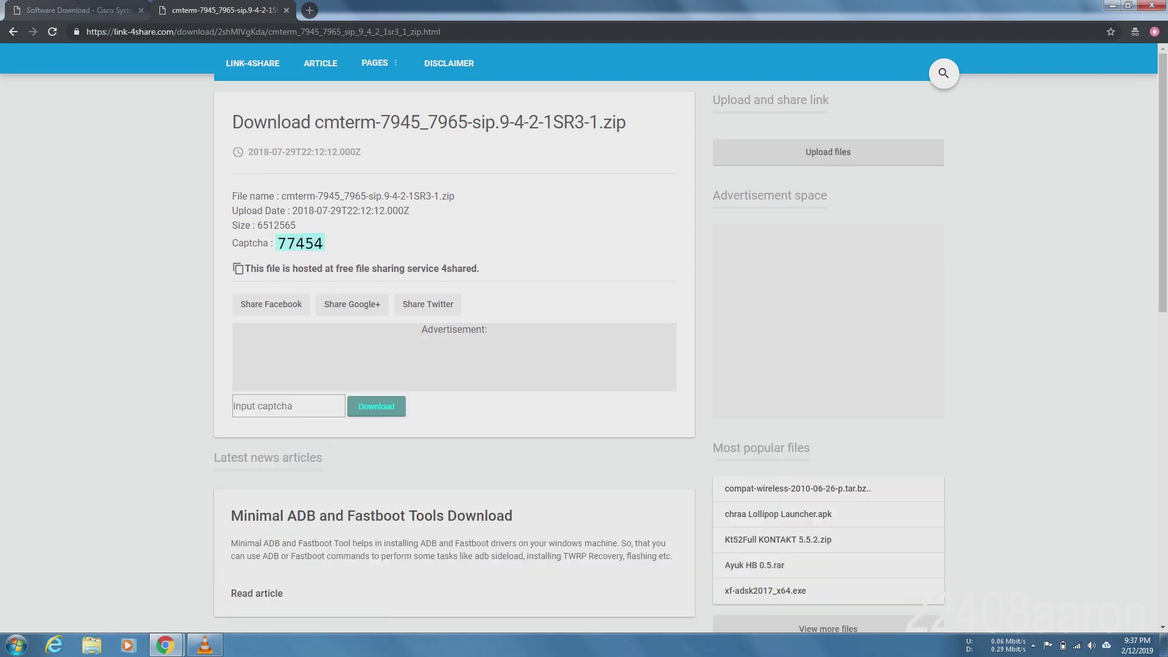
{"action": "key", "text": "Return"}
{"action": "left_click", "coordinate": [286, 9]}
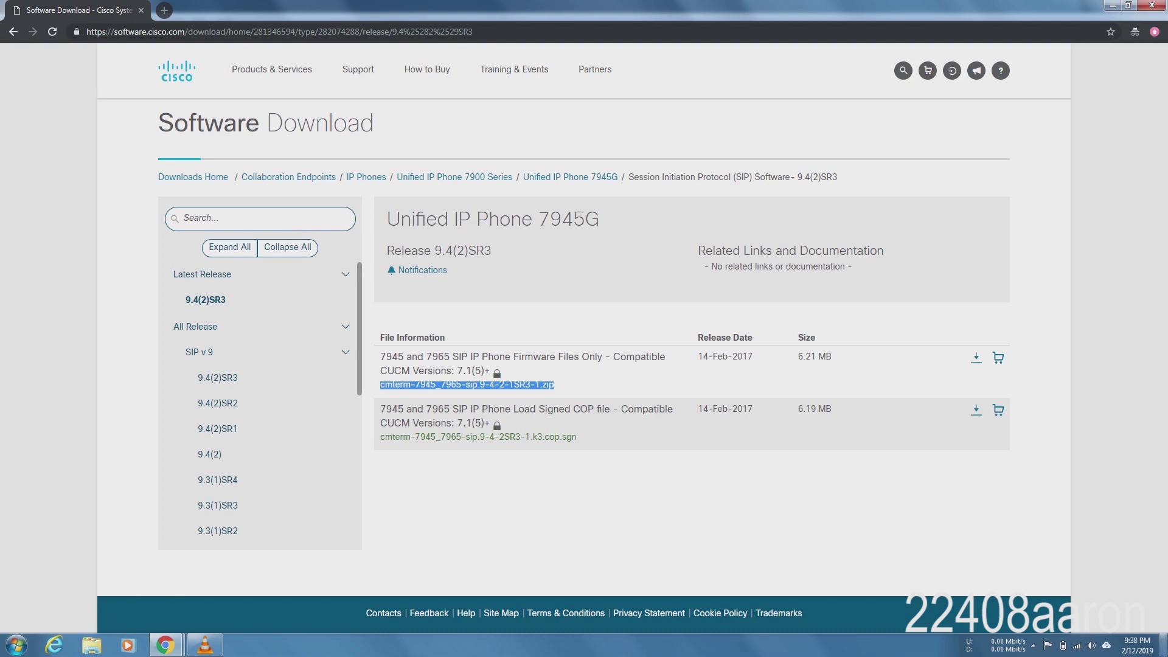
Step: Examine the firmware files in the Cisco folder on the desktop and close the folder
{"action": "left_click", "coordinate": [1162, 645]}
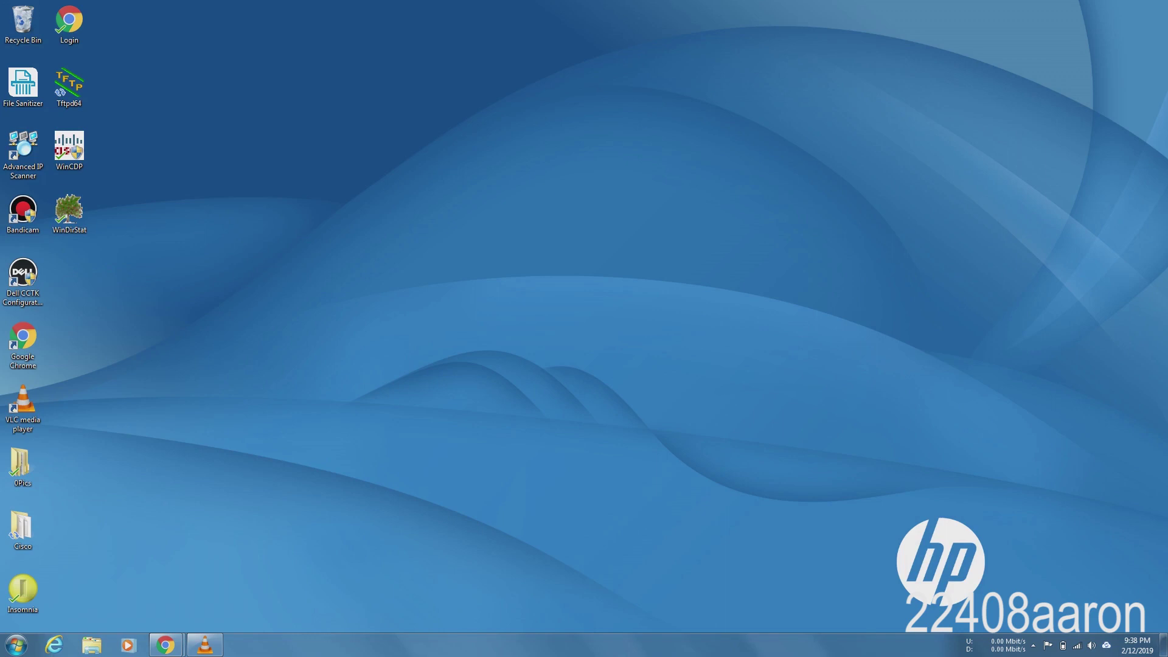
{"action": "double_click", "coordinate": [23, 528]}
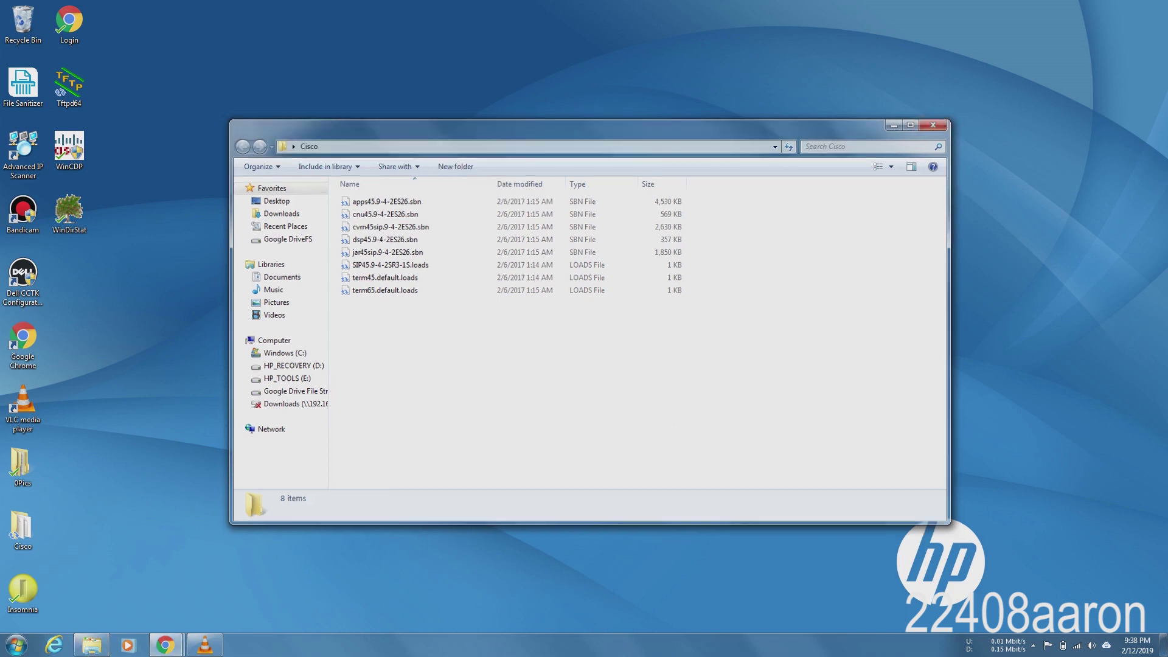
{"action": "left_click", "coordinate": [935, 123]}
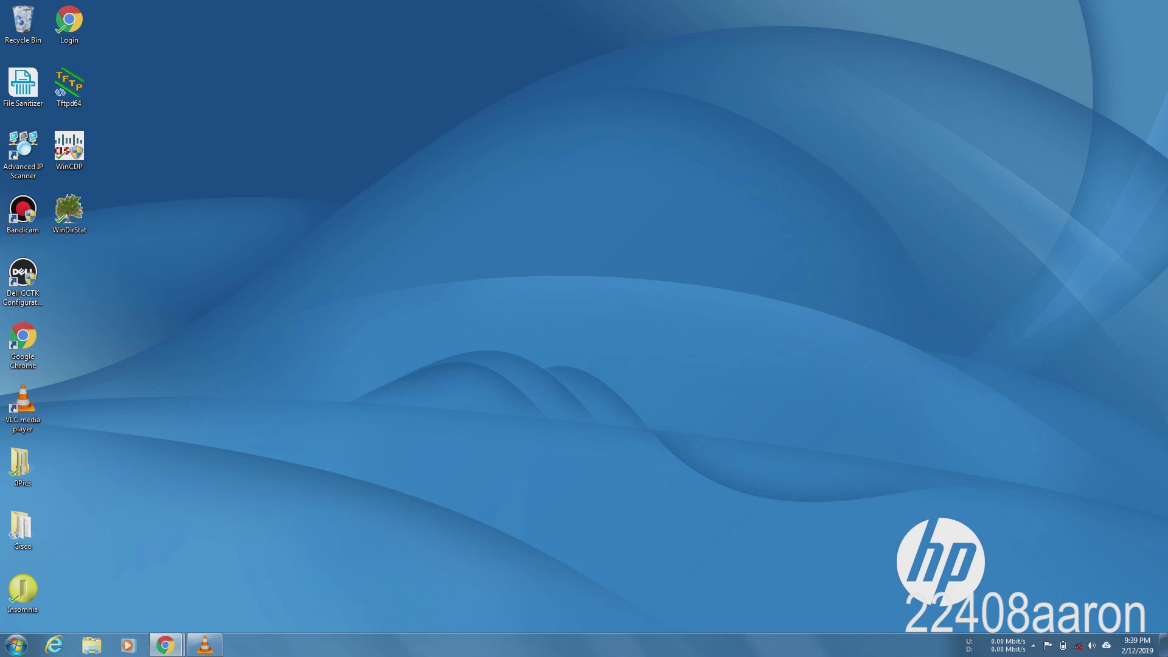
Step: Open the Internet Protocol Version 4 (TCP/IPv4) properties of the Local Area Connection adapter
{"action": "left_click", "coordinate": [1077, 646]}
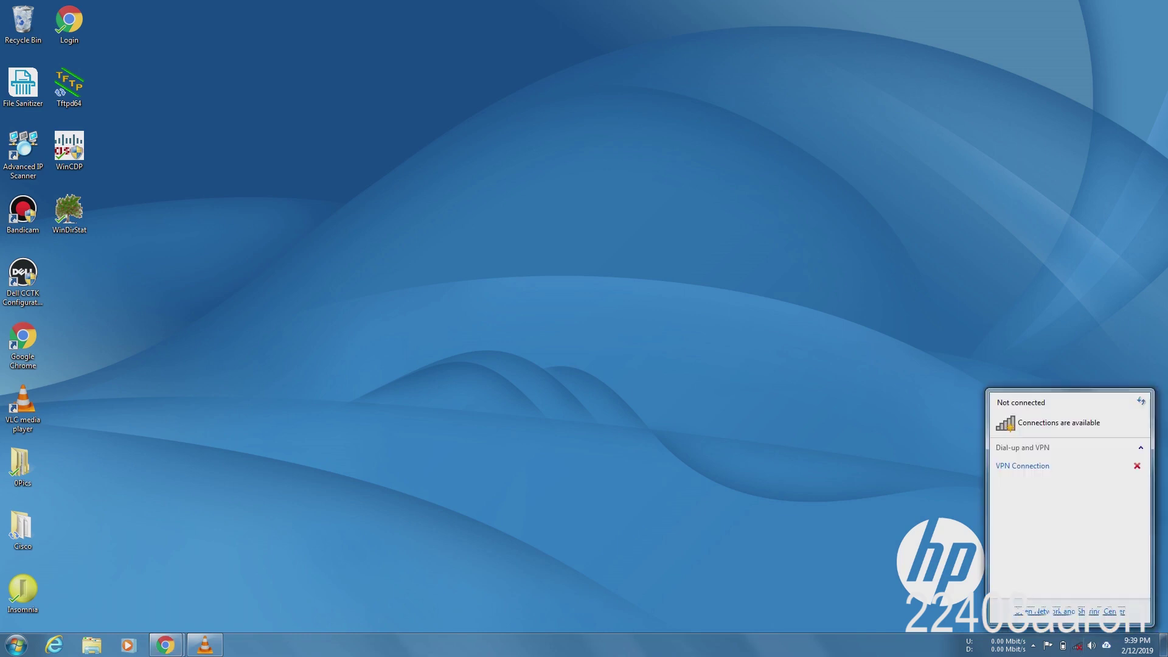
{"action": "left_click", "coordinate": [1071, 610]}
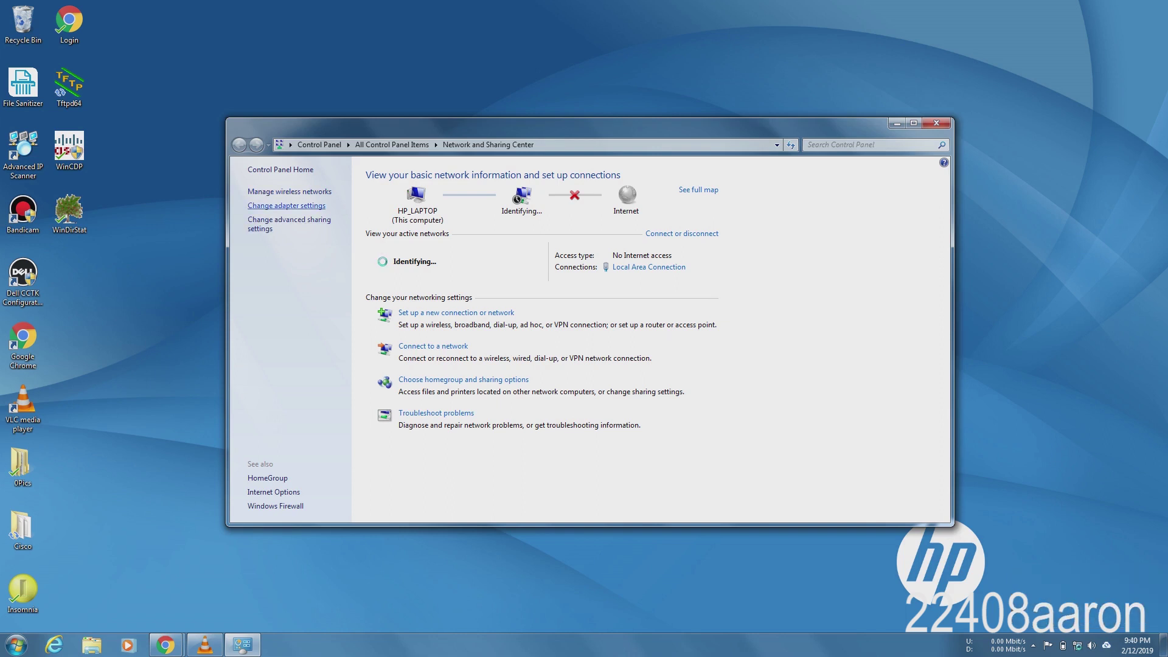
{"action": "left_click", "coordinate": [285, 206]}
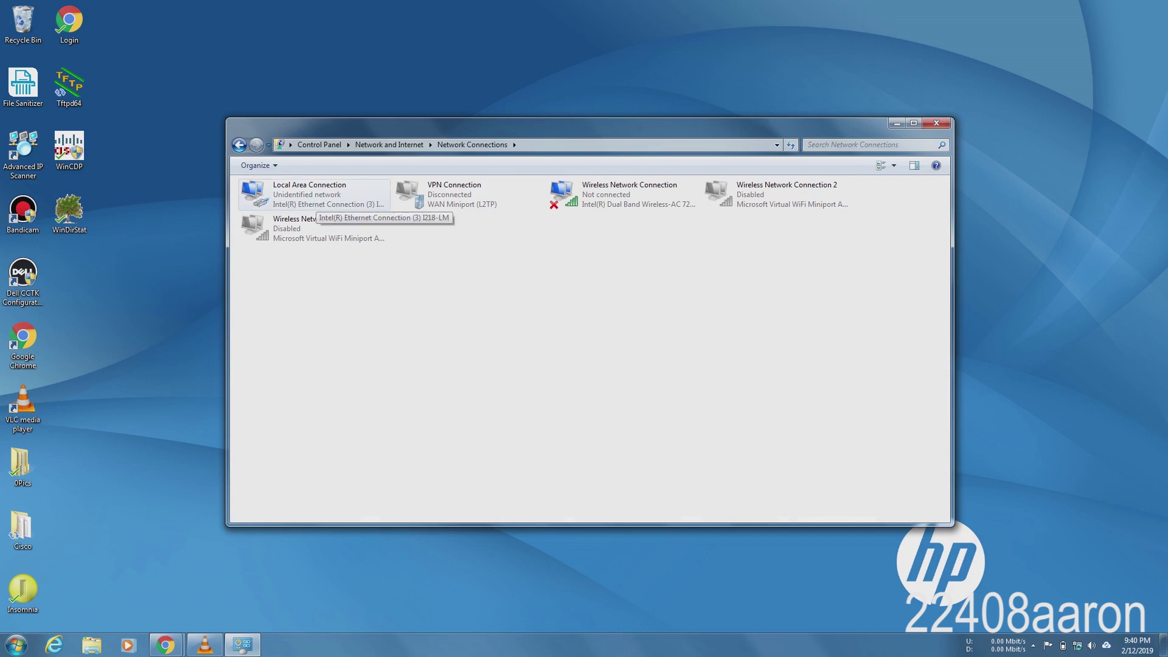
{"action": "double_click", "coordinate": [316, 199]}
{"action": "left_click", "coordinate": [512, 422]}
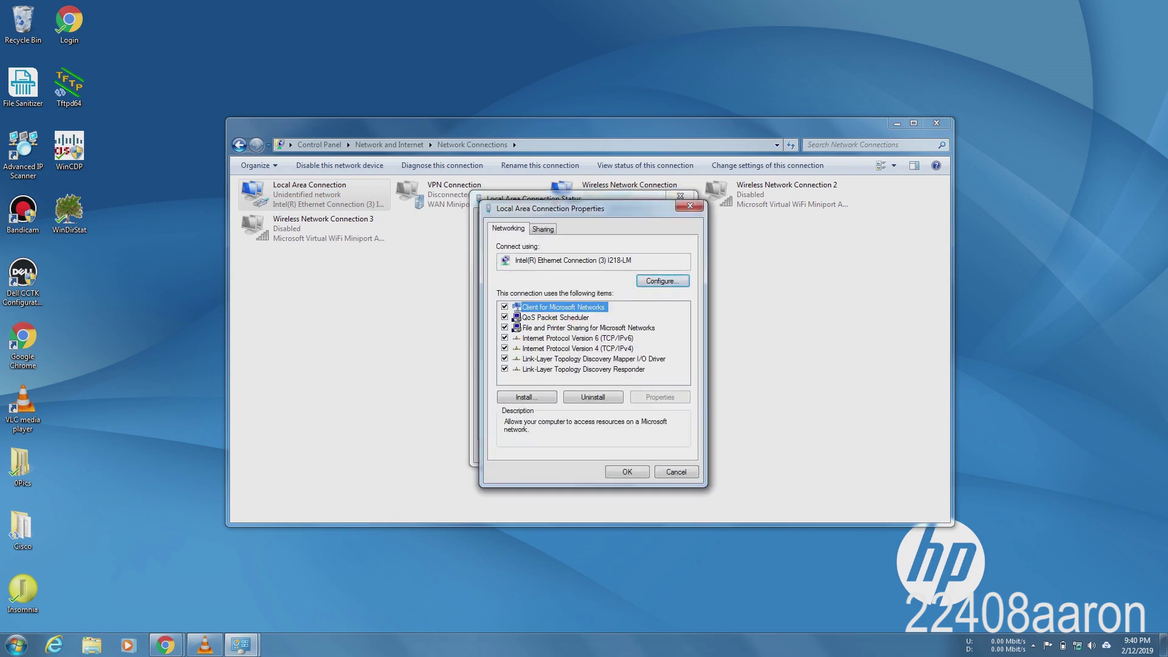
{"action": "double_click", "coordinate": [577, 348]}
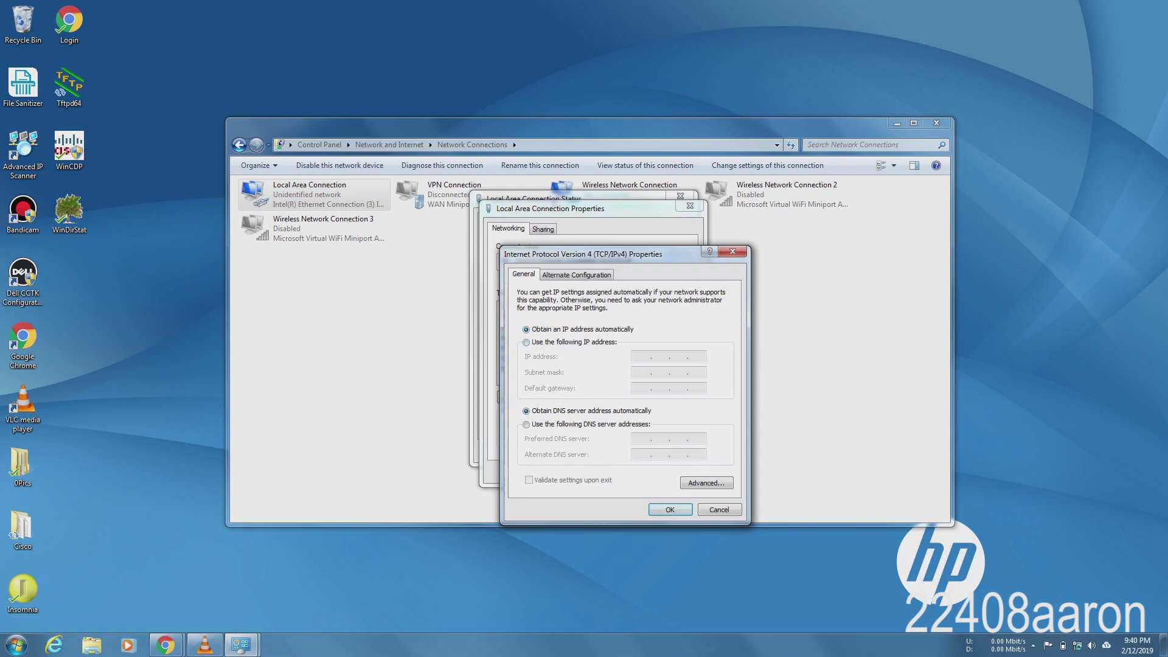
Step: Assign the static IP address 192.168.0.1 with subnet mask 255.255.255.0, enable validation upon exit, apply it, and close the network windows
{"action": "left_click", "coordinate": [526, 341]}
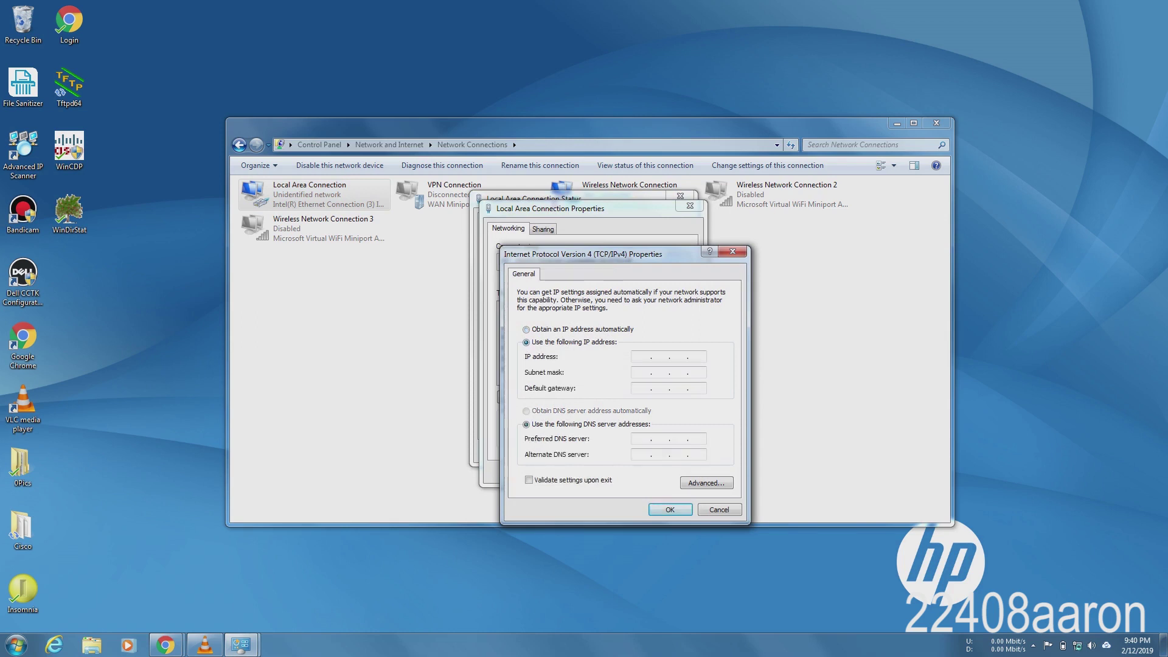
{"action": "type", "text": "192 . 168"}
{"action": "type", "text": "45 . "}
{"action": "type", "text": "5"}
{"action": "key", "text": "BackSpace"}
{"action": "key", "text": "BackSpace"}
{"action": "key", "text": "BackSpace"}
{"action": "type", "text": "0"}
{"action": "key", "text": "Tab"}
{"action": "left_click", "coordinate": [528, 480]}
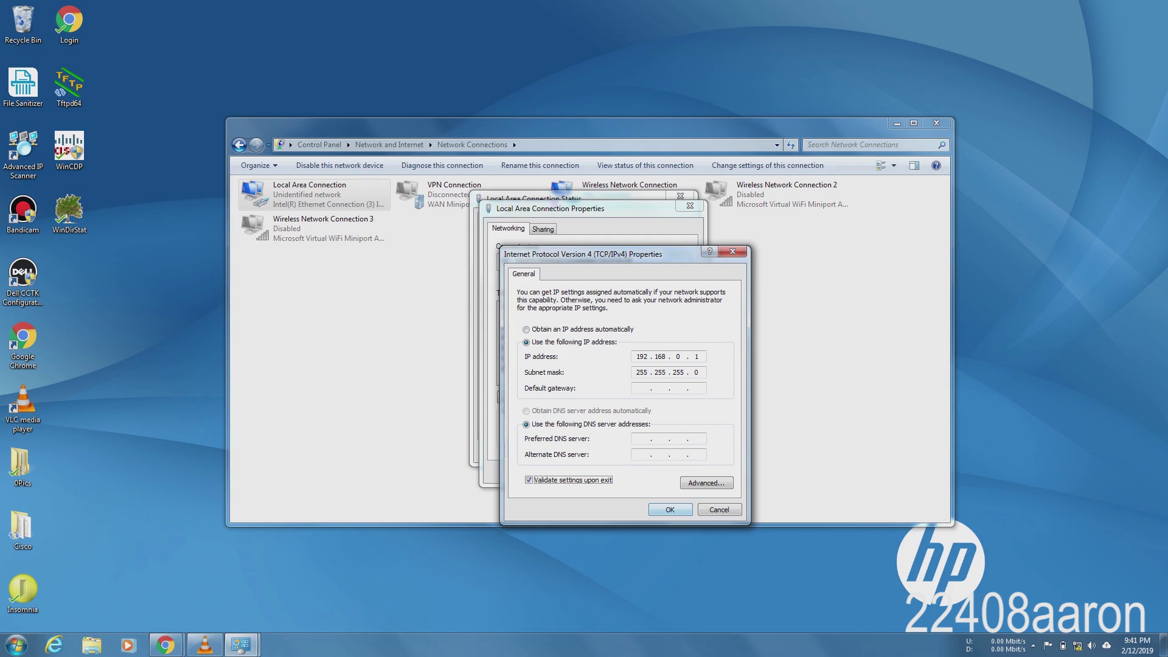
{"action": "key", "text": "Return"}
{"action": "key", "text": "Return"}
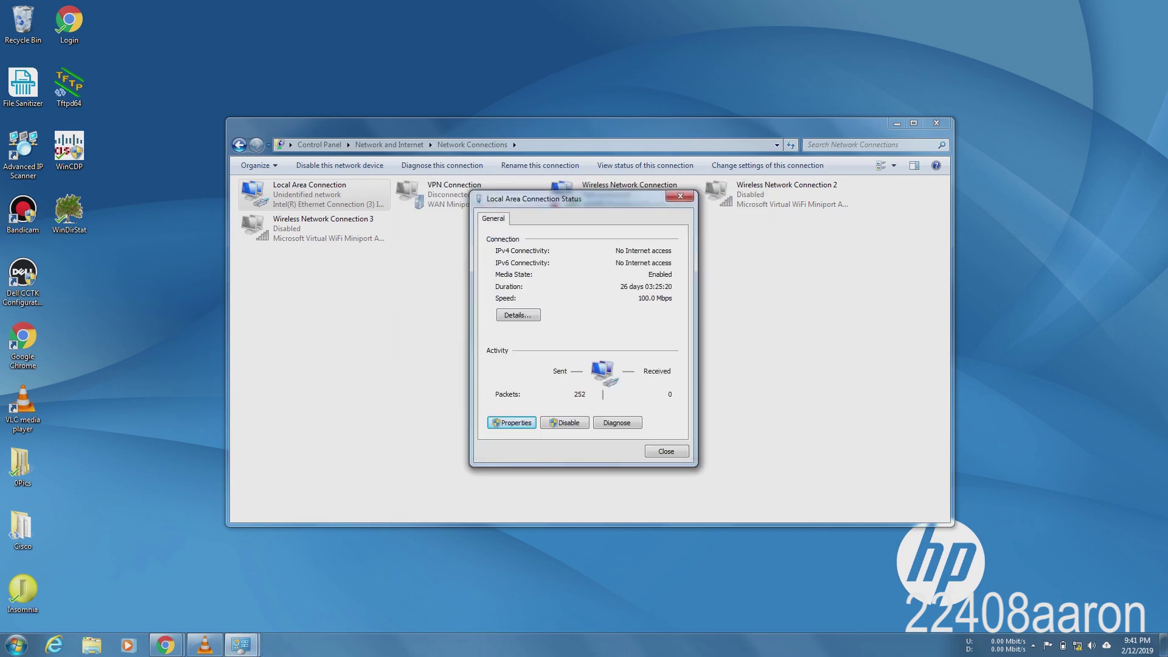
{"action": "key", "text": "Escape"}
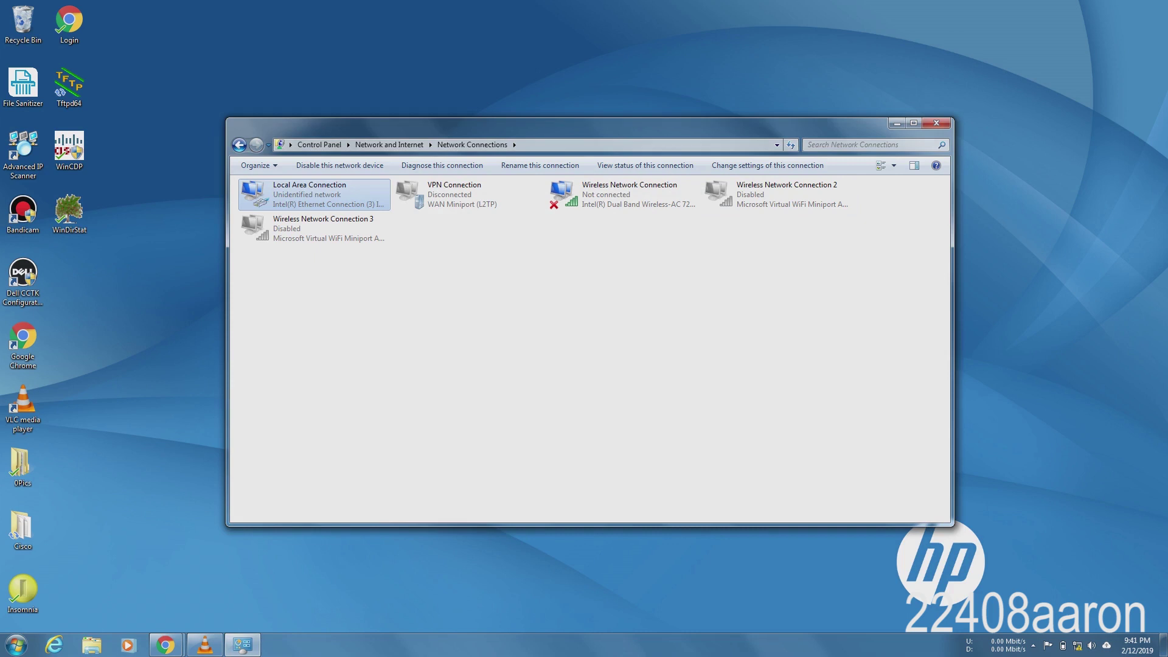
{"action": "key", "text": "alt+F4"}
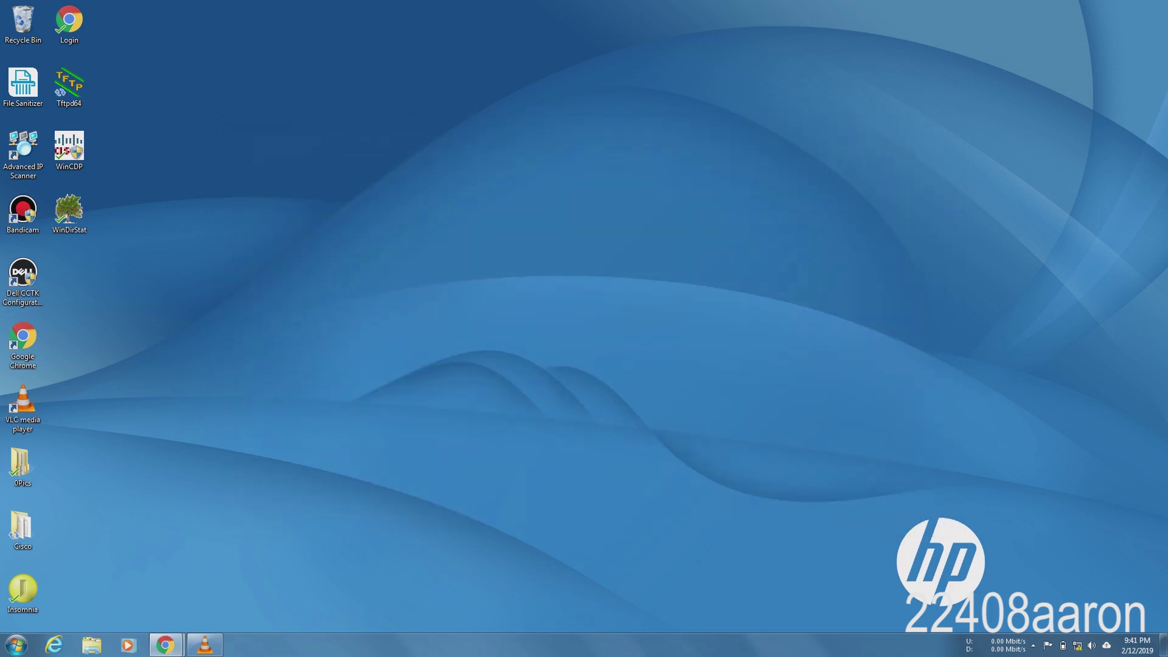
Step: Launch Tftpd64 and set its current directory to the Cisco folder on the desktop
{"action": "double_click", "coordinate": [69, 87]}
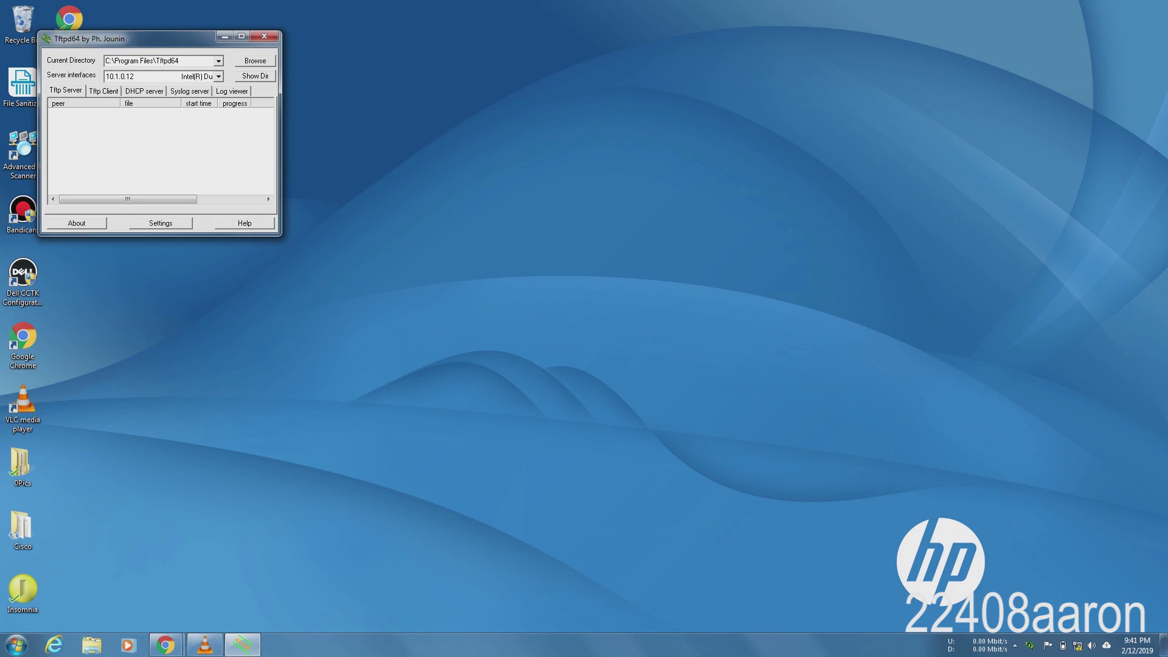
{"action": "left_click_drag", "start_coordinate": [146, 38], "coordinate": [380, 125]}
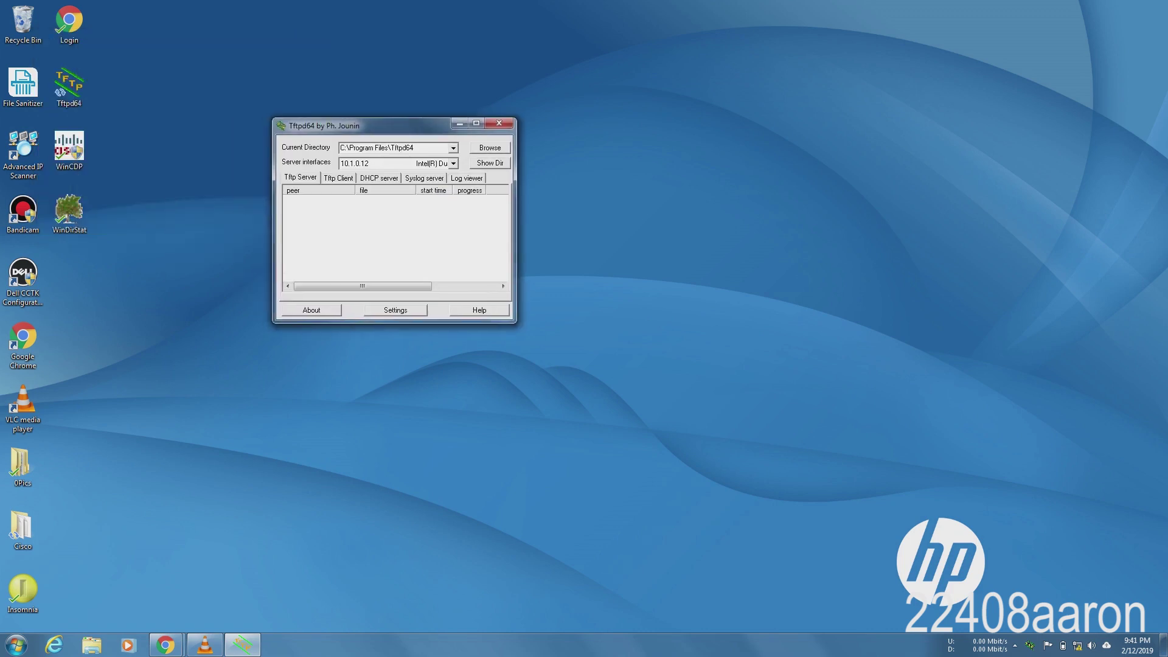
{"action": "left_click", "coordinate": [394, 148]}
{"action": "left_click", "coordinate": [489, 148]}
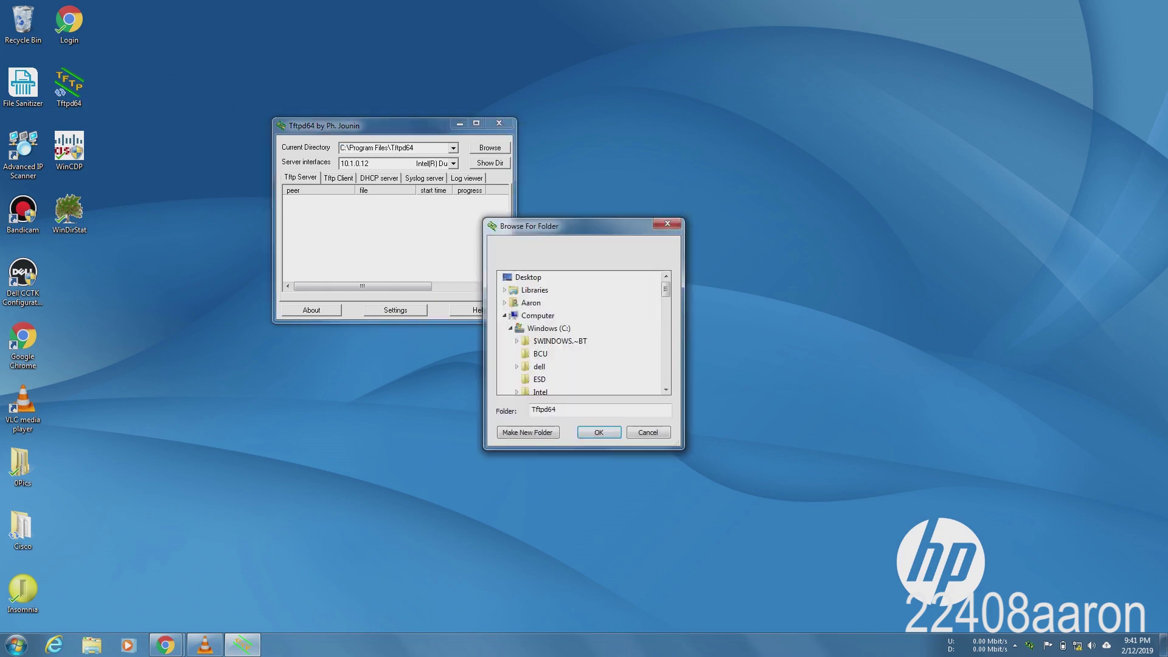
{"action": "left_click", "coordinate": [510, 327]}
{"action": "scroll", "coordinate": [526, 368], "scroll_direction": "down", "scroll_amount": 1}
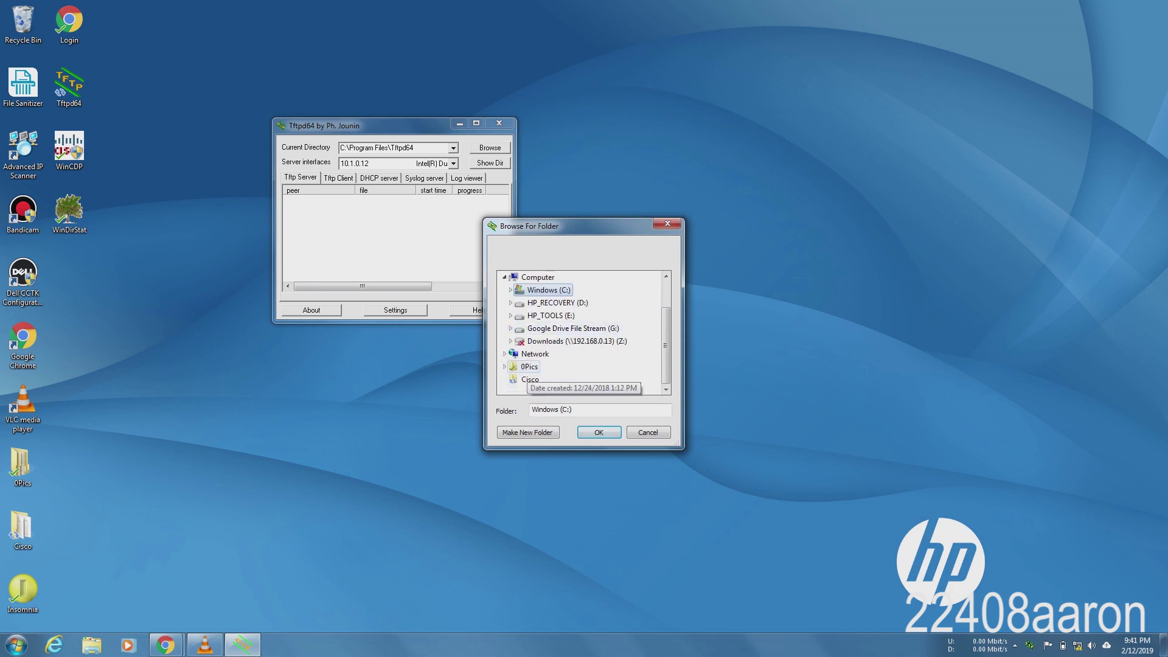
{"action": "left_click", "coordinate": [525, 379]}
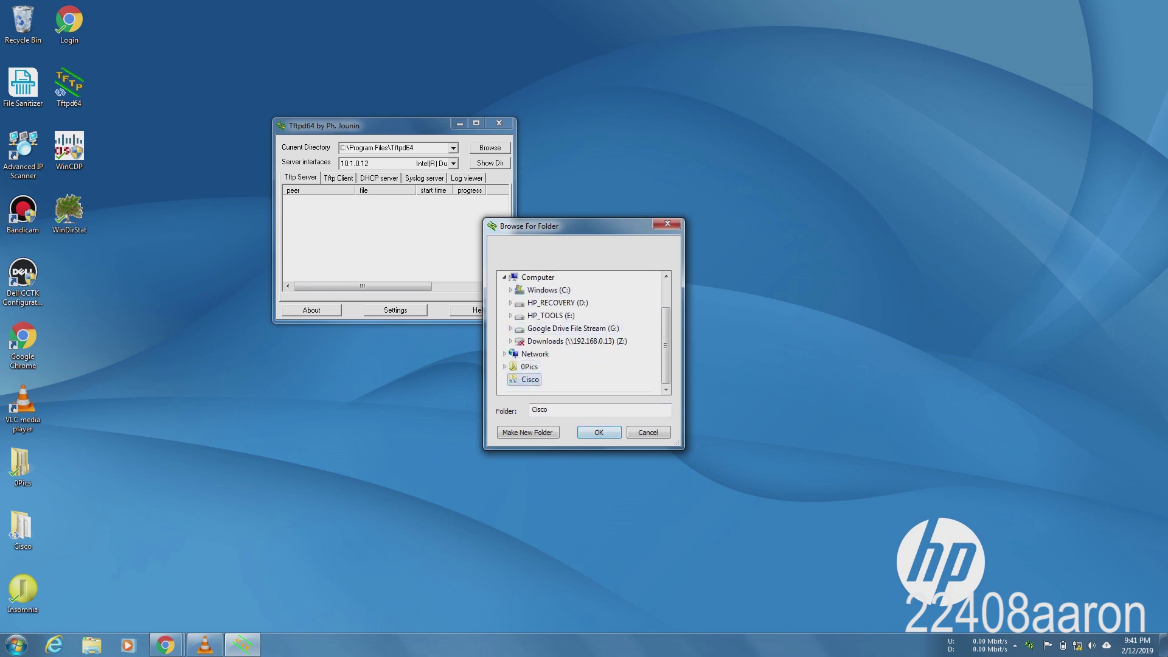
{"action": "key", "text": "Return"}
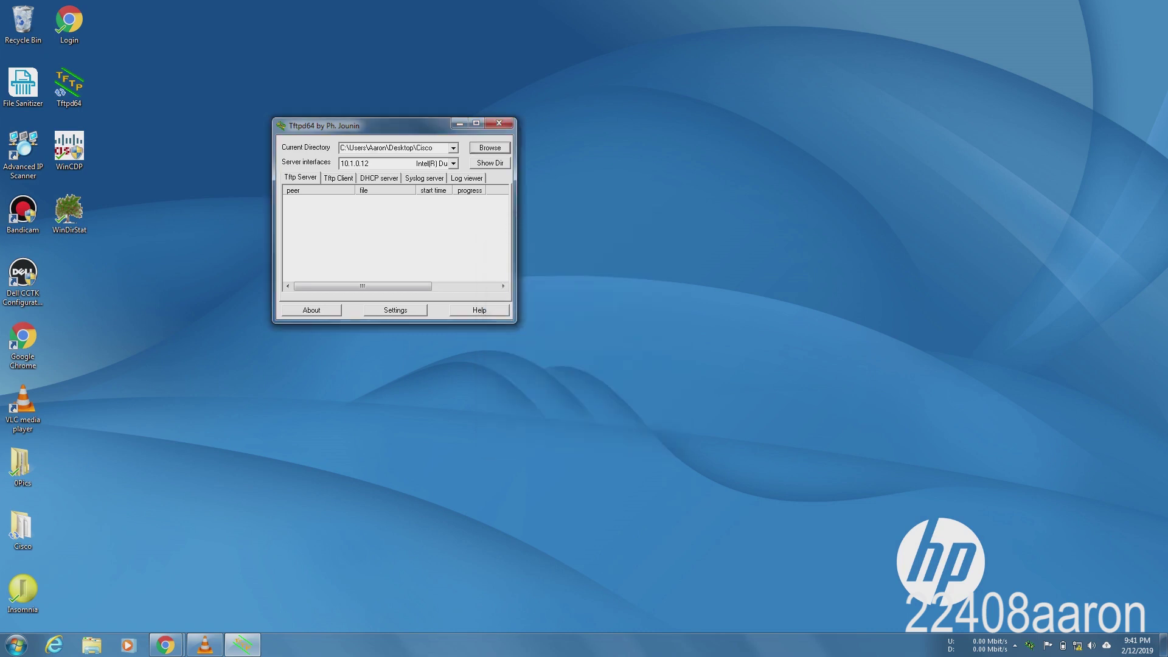
Step: Bind TFTP to the address 192.168.0.1 in the Tftpd64 settings and bring up the DHCP settings
{"action": "key", "text": "alt+s"}
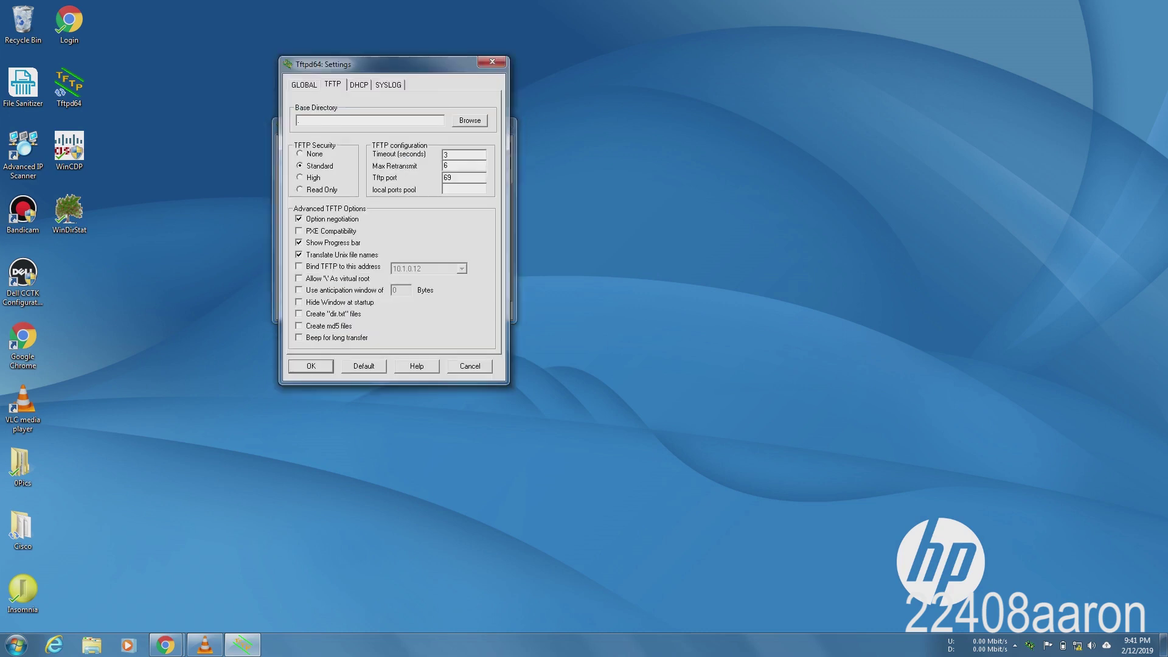
{"action": "left_click", "coordinate": [298, 266]}
{"action": "left_click", "coordinate": [462, 268]}
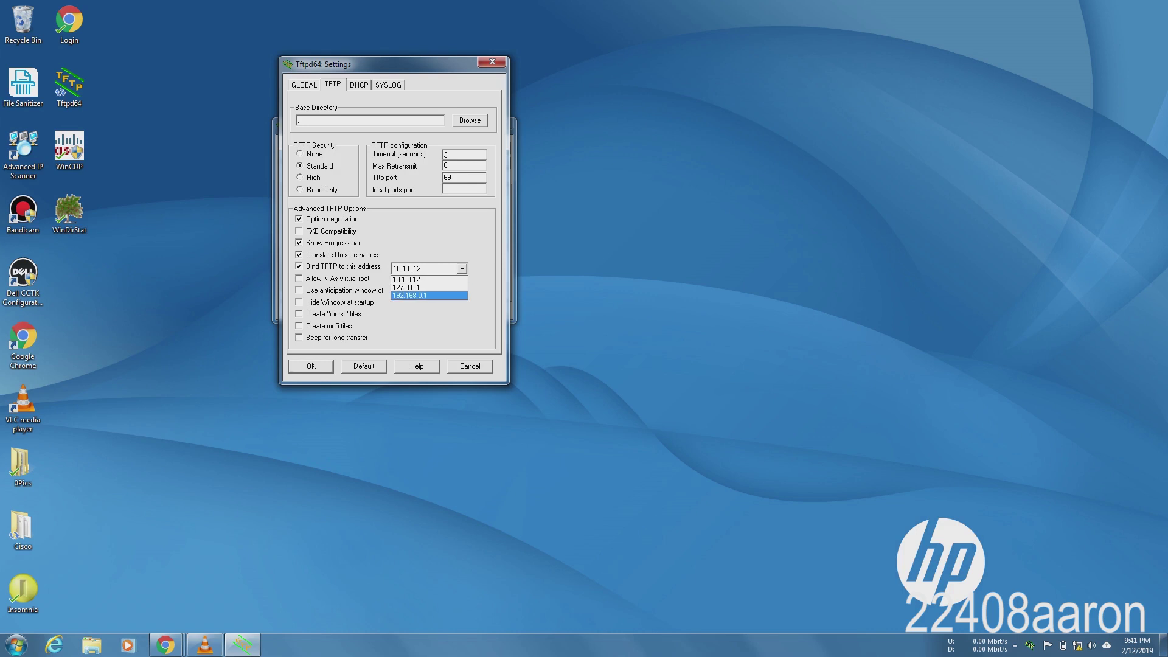
{"action": "left_click", "coordinate": [426, 295]}
{"action": "key", "text": "ctrl+Tab"}
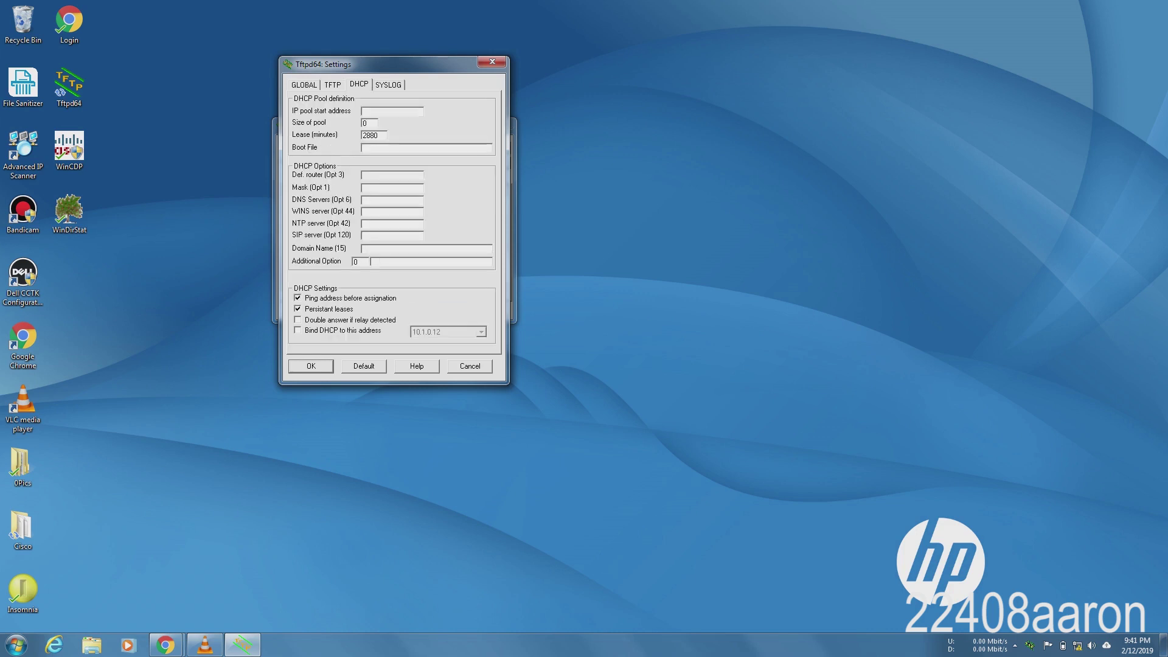
Step: Define the DHCP pool starting at 192.168.0.2 with size 3, default router 192.168.0.1 and mask 255.255.255.0
{"action": "type", "text": "192.168.0.2"}
{"action": "key", "text": "Tab"}
{"action": "key", "text": "Tab"}
{"action": "key", "text": "Tab"}
{"action": "key", "text": "Tab"}
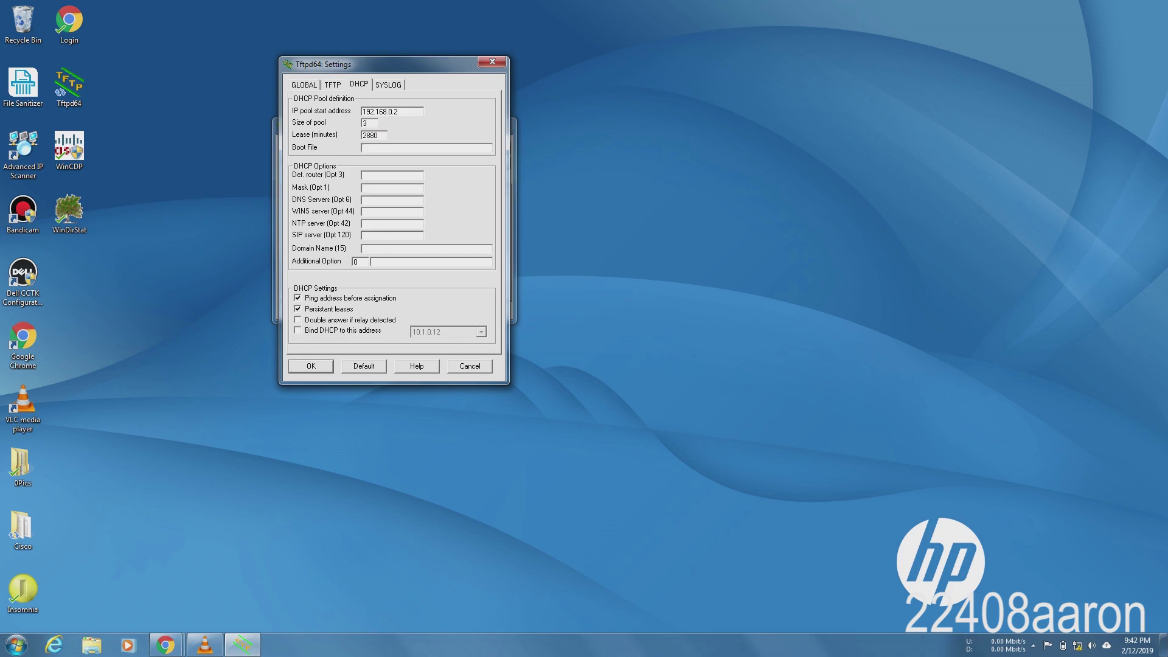
{"action": "type", "text": "192.168.0.1"}
{"action": "type", "text": "255.255.255"}
{"action": "type", "text": ".2"}
Step: Bind DHCP to the address 192.168.0.1, save the settings and dismiss the restart notice
{"action": "left_click", "coordinate": [298, 330]}
{"action": "left_click", "coordinate": [480, 331]}
{"action": "left_click", "coordinate": [444, 358]}
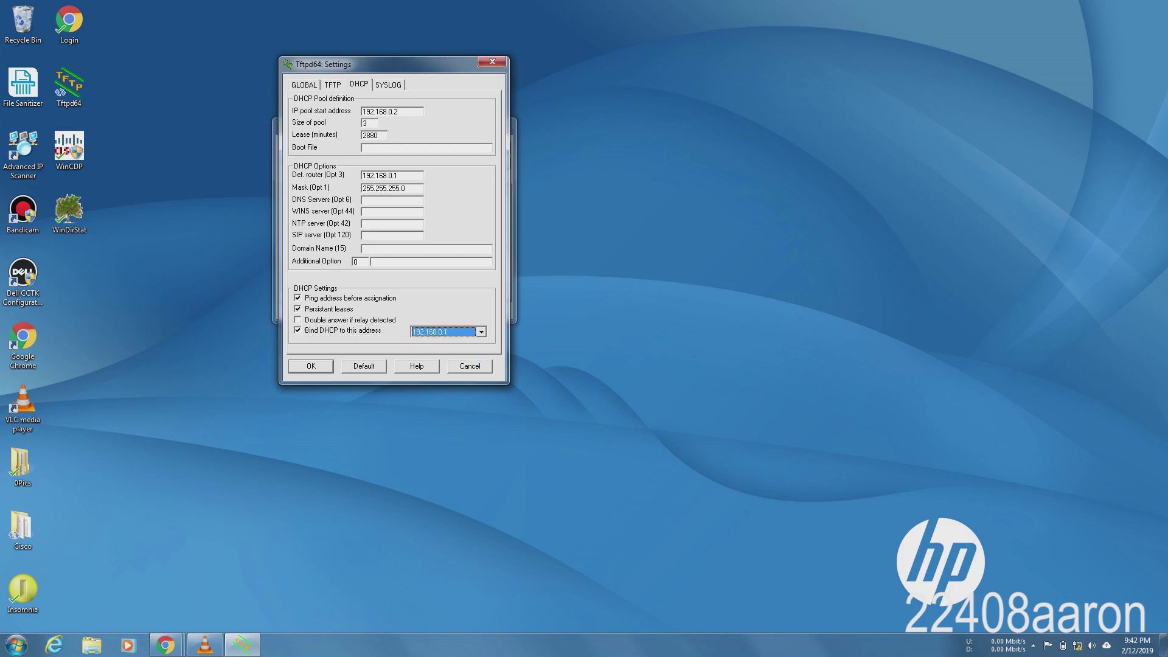
{"action": "key", "text": "Return"}
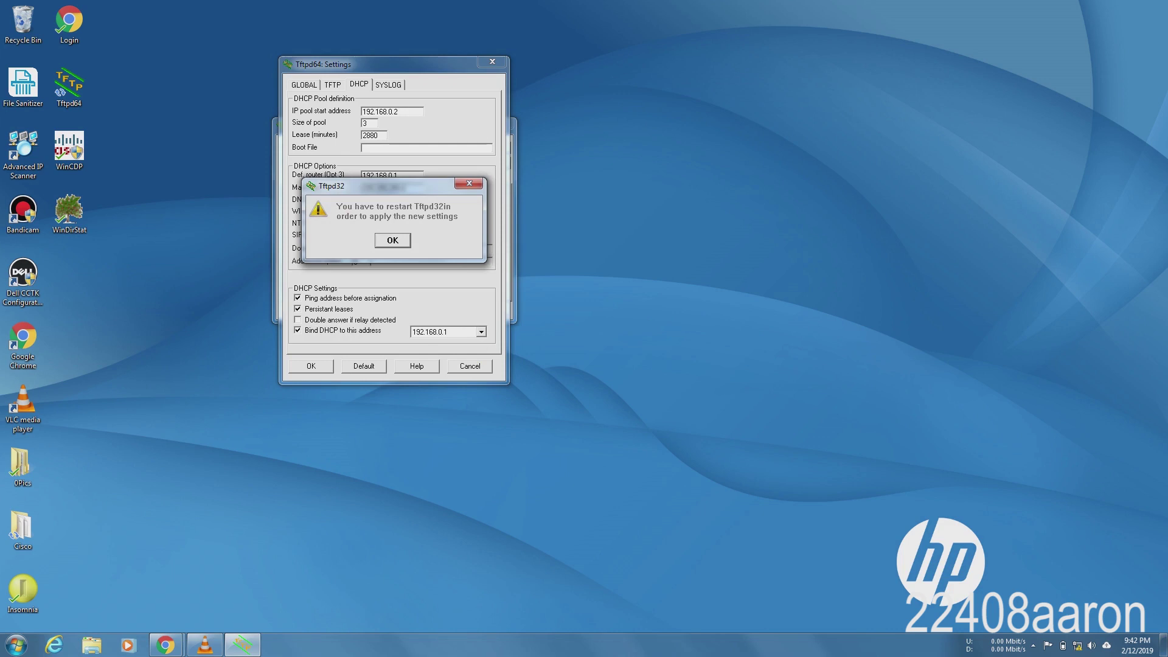
{"action": "key", "text": "Return"}
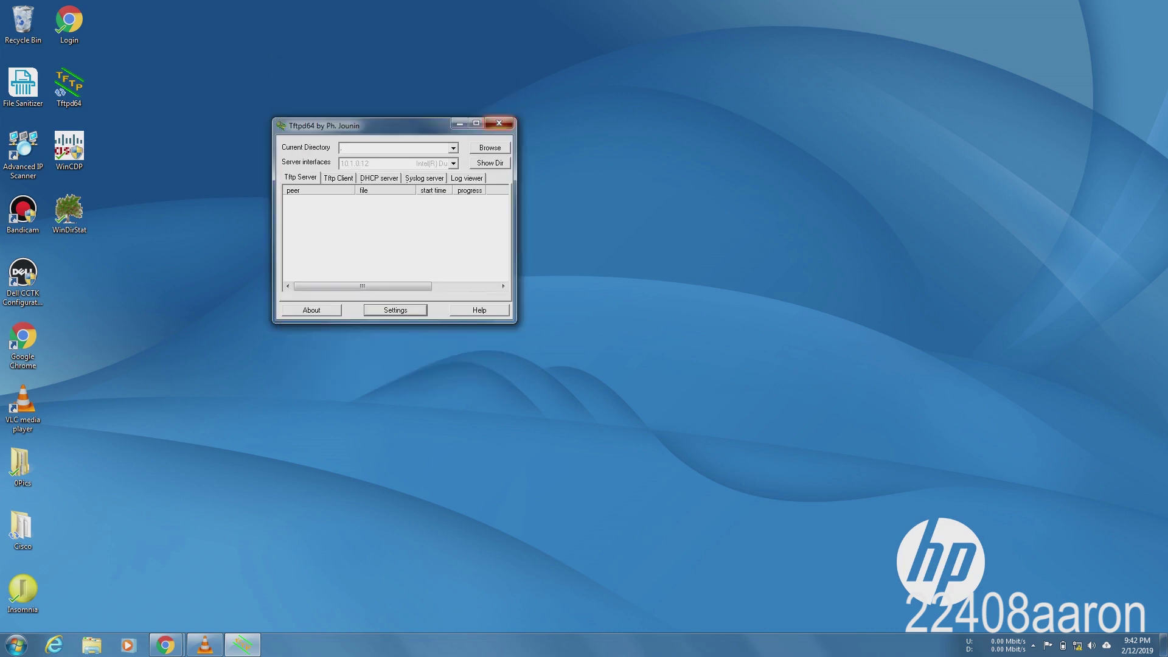
Step: Restart Tftpd64 and keep its window at normal size, placed away from the desktop icons
{"action": "left_click", "coordinate": [499, 123]}
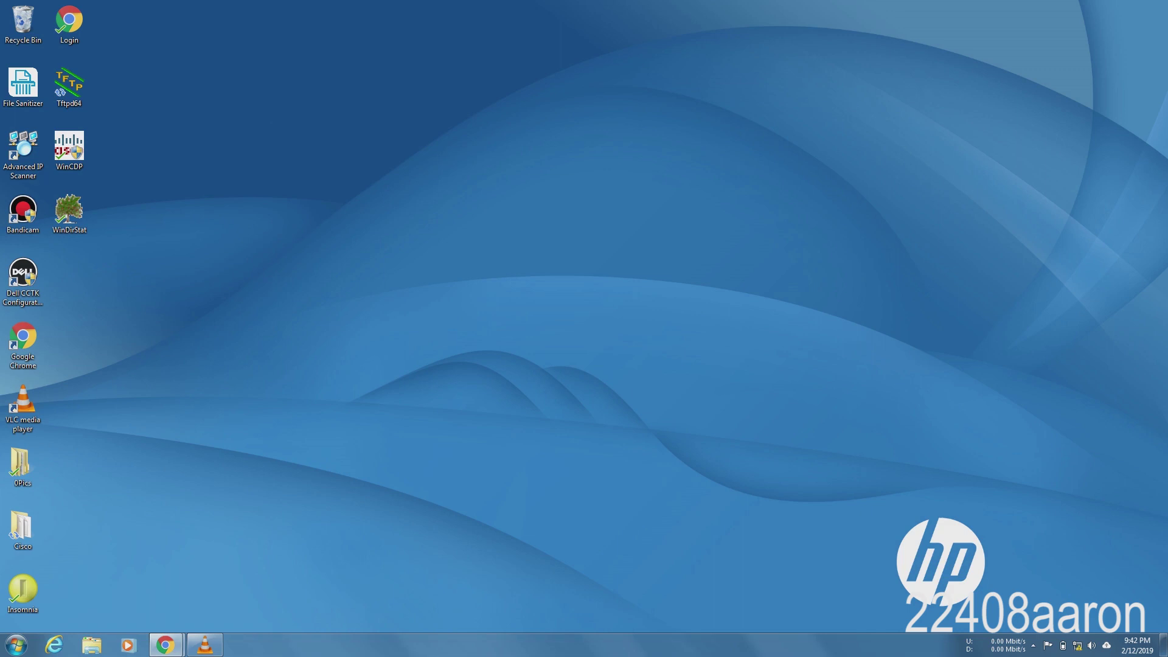
{"action": "double_click", "coordinate": [69, 87]}
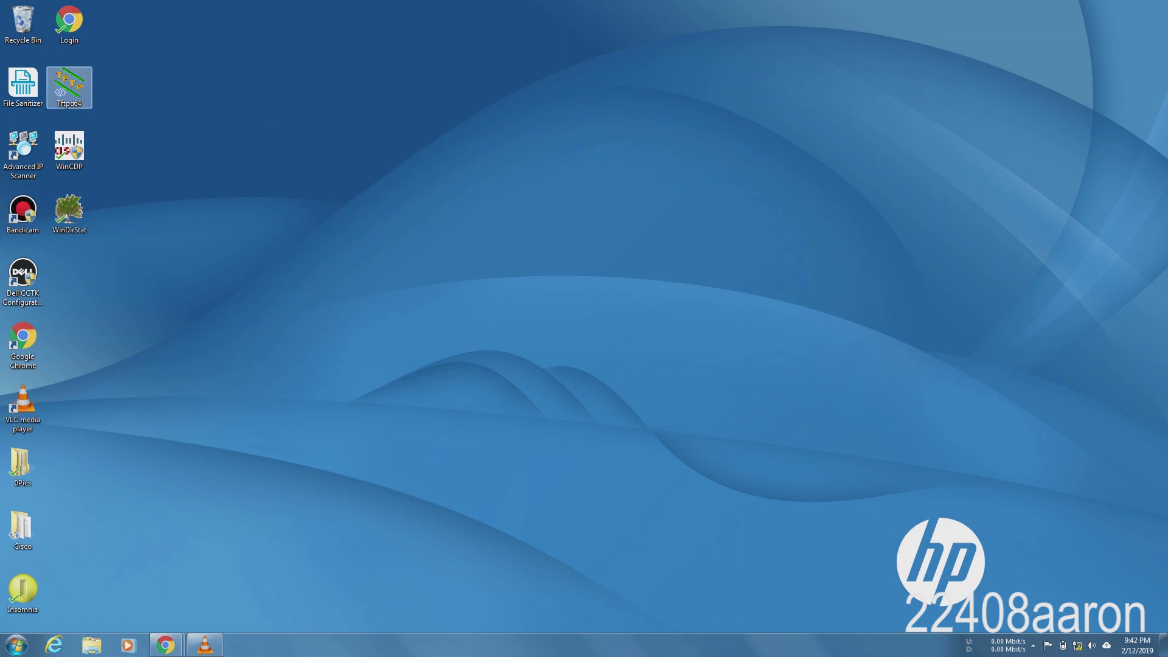
{"action": "key", "text": "super+Up"}
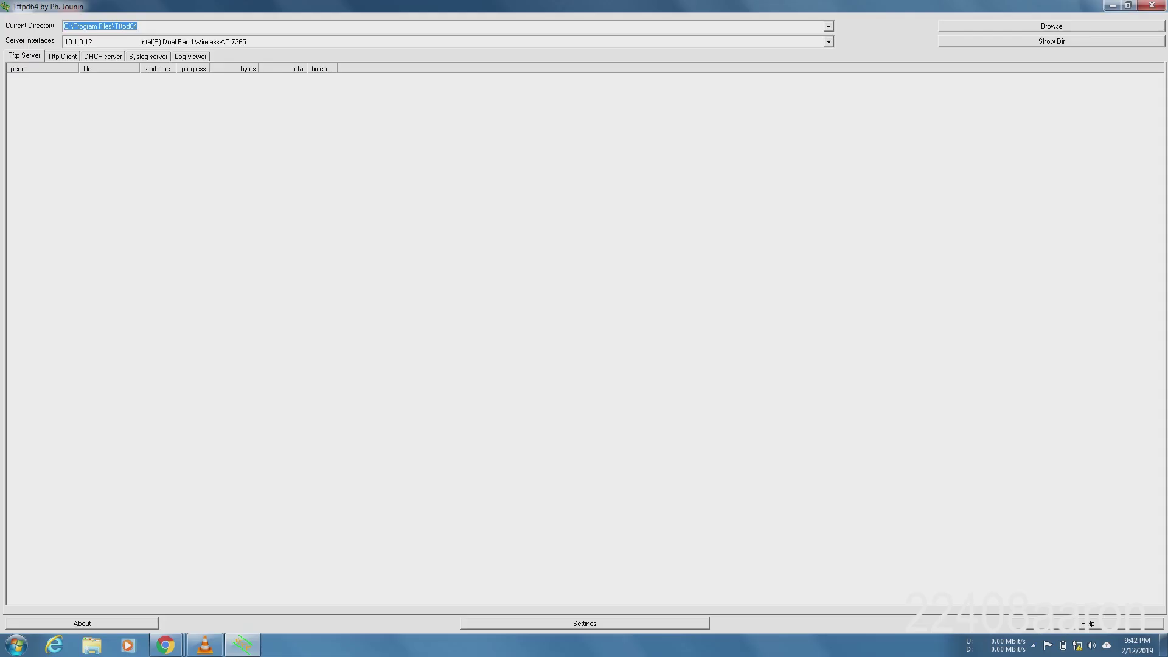
{"action": "key", "text": "super+Down"}
{"action": "left_click_drag", "start_coordinate": [159, 39], "coordinate": [358, 118]}
Step: Set the current directory to the Cisco folder on the desktop
{"action": "left_click", "coordinate": [453, 140]}
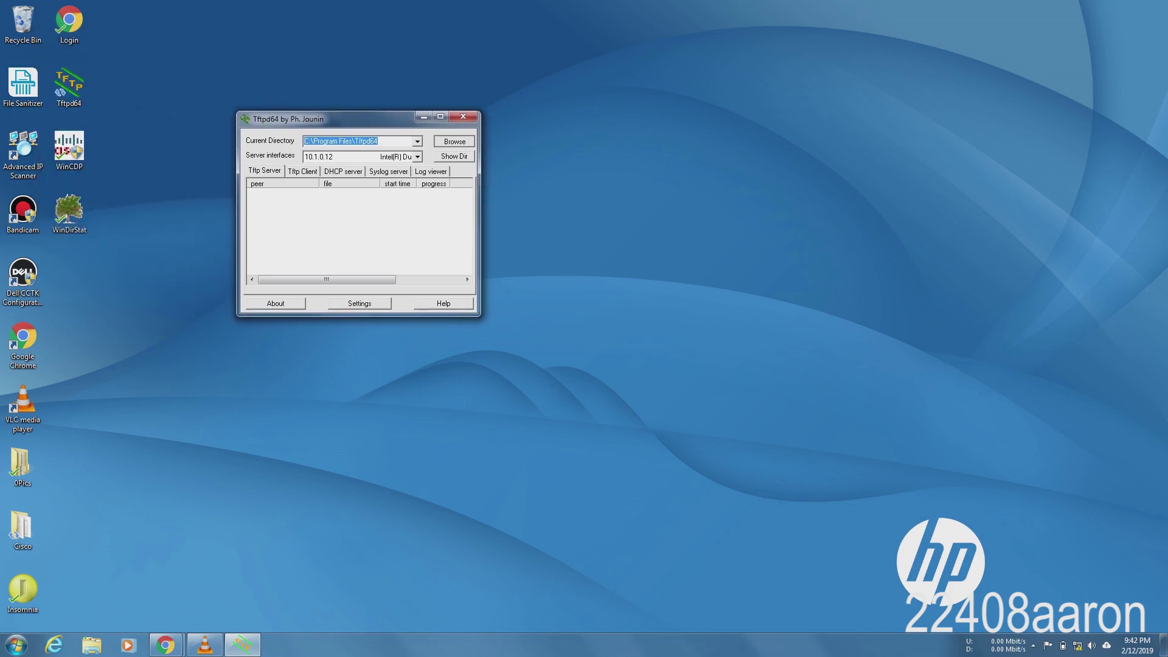
{"action": "left_click", "coordinate": [510, 328]}
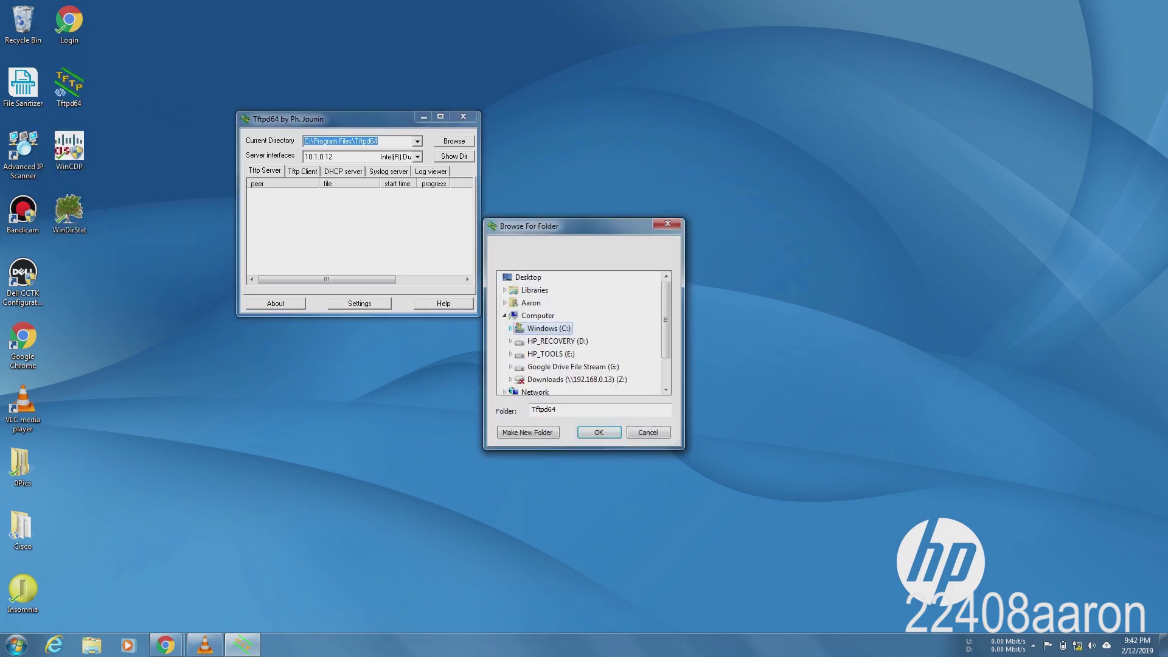
{"action": "scroll", "coordinate": [526, 366], "scroll_direction": "down", "scroll_amount": 1}
{"action": "left_click", "coordinate": [529, 379]}
{"action": "key", "text": "Return"}
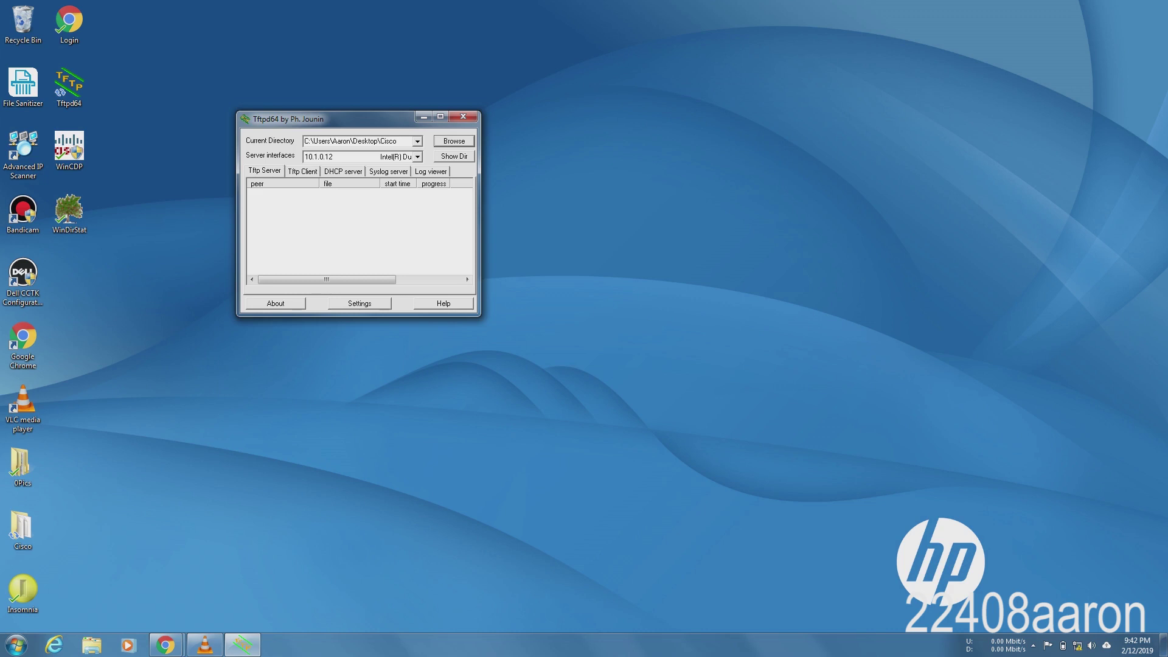
Step: Open the DHCP settings and enter 192.168.0.2 as the IP pool start address
{"action": "left_click", "coordinate": [358, 303]}
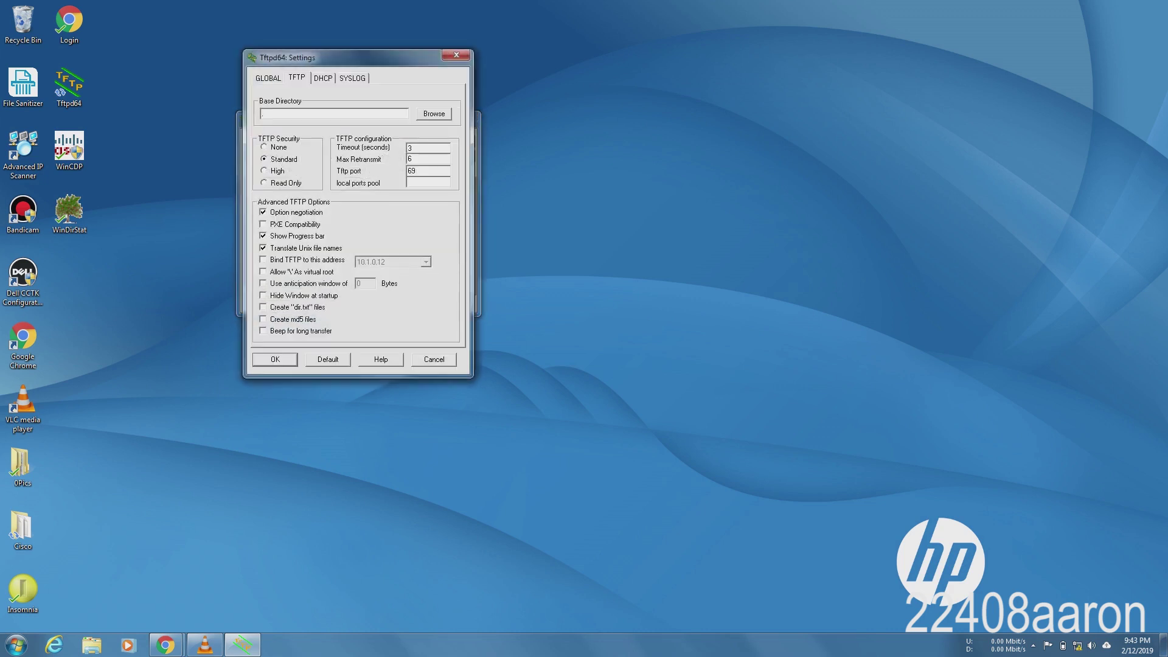
{"action": "left_click", "coordinate": [323, 78]}
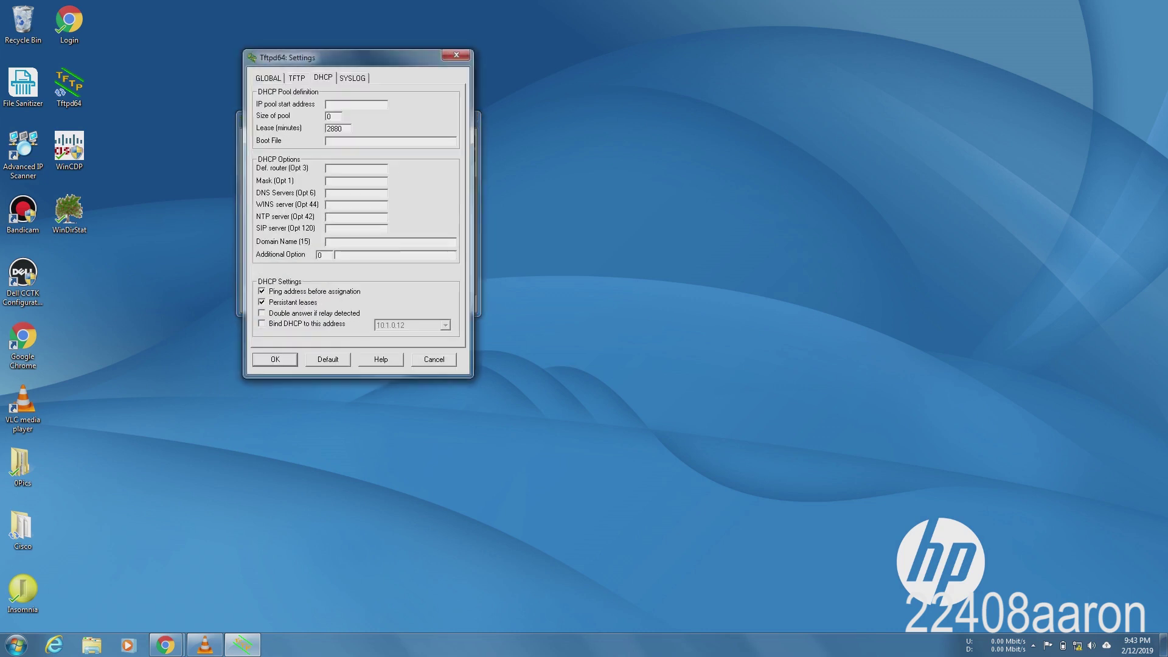
{"action": "type", "text": "92.168"}
{"action": "key", "text": "BackSpace"}
{"action": "key", "text": "BackSpace"}
{"action": "type", "text": "68.0.2"}
Step: Set the DHCP default router to 192.168.0.1 and the mask to 255.255.255.0, and save the settings
{"action": "key", "text": "Tab"}
{"action": "key", "text": "Tab"}
{"action": "key", "text": "Tab"}
{"action": "key", "text": "Tab"}
{"action": "type", "text": "192.168.0.1"}
{"action": "key", "text": "Tab"}
{"action": "type", "text": "255.255.255"}
{"action": "key", "text": "Return"}
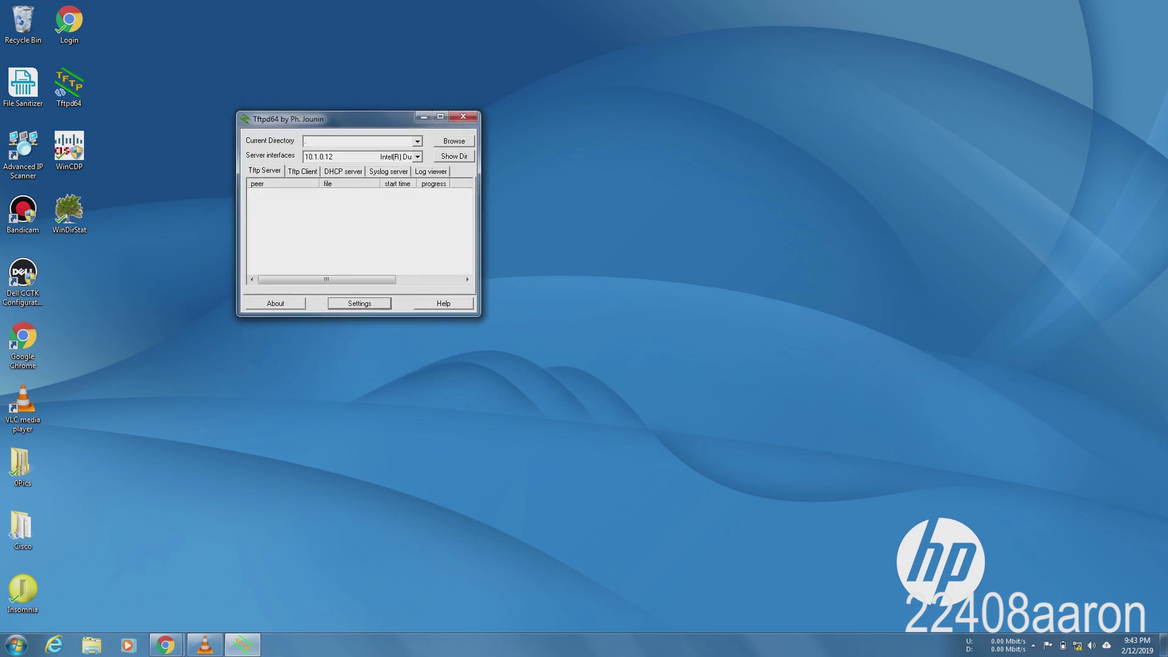
Step: Choose the desktop's Cisco folder as the current directory again and select 192.168.0.1 as the server interface
{"action": "left_click", "coordinate": [304, 140]}
{"action": "left_click", "coordinate": [453, 141]}
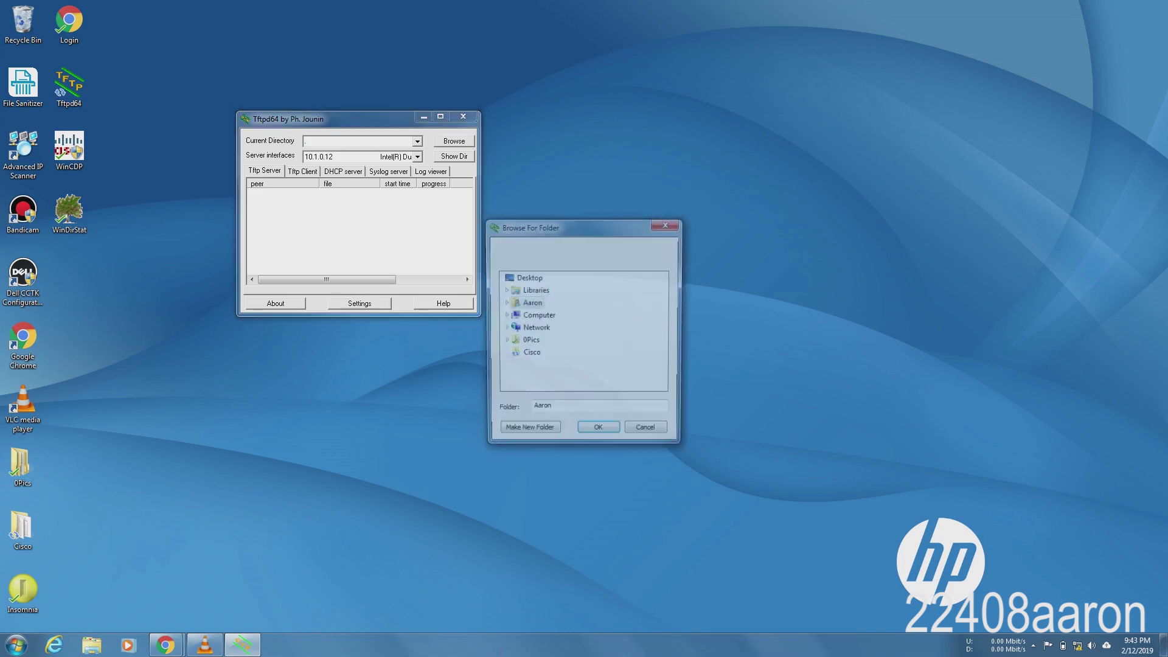
{"action": "left_click", "coordinate": [524, 354]}
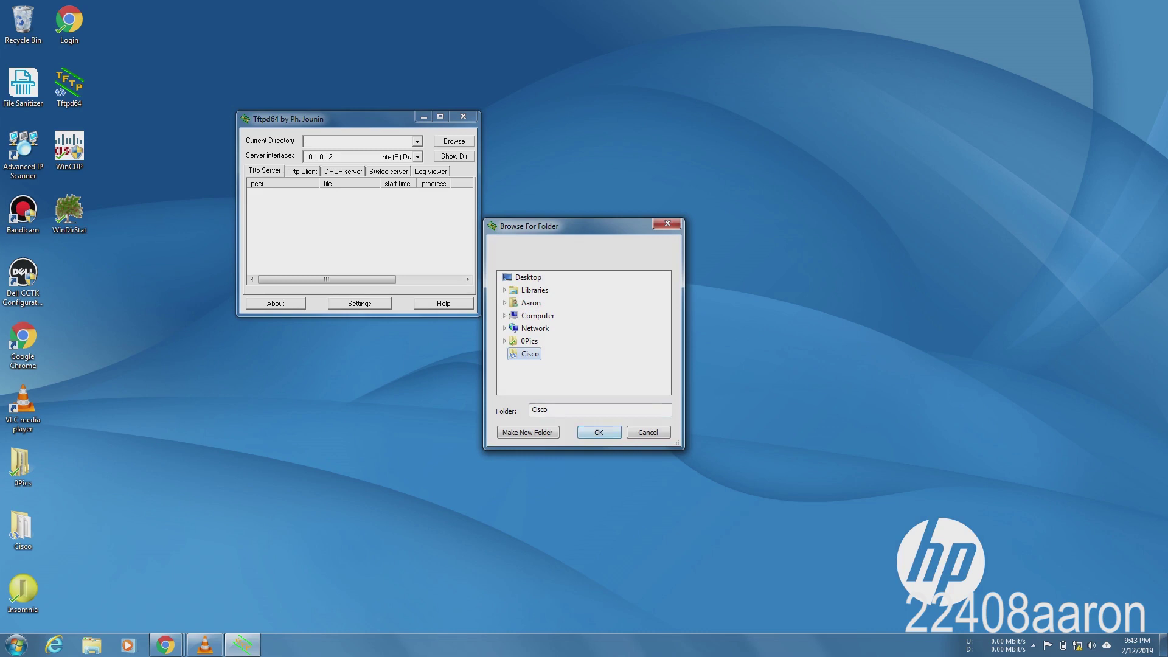
{"action": "left_click", "coordinate": [598, 432]}
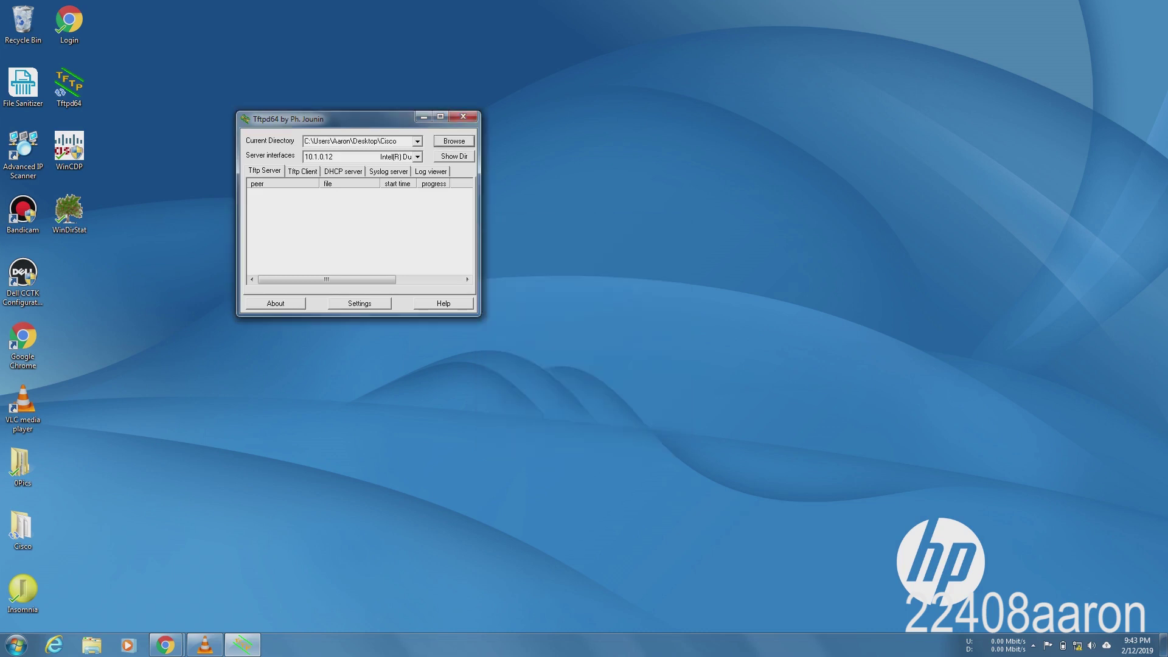
{"action": "left_click", "coordinate": [417, 156]}
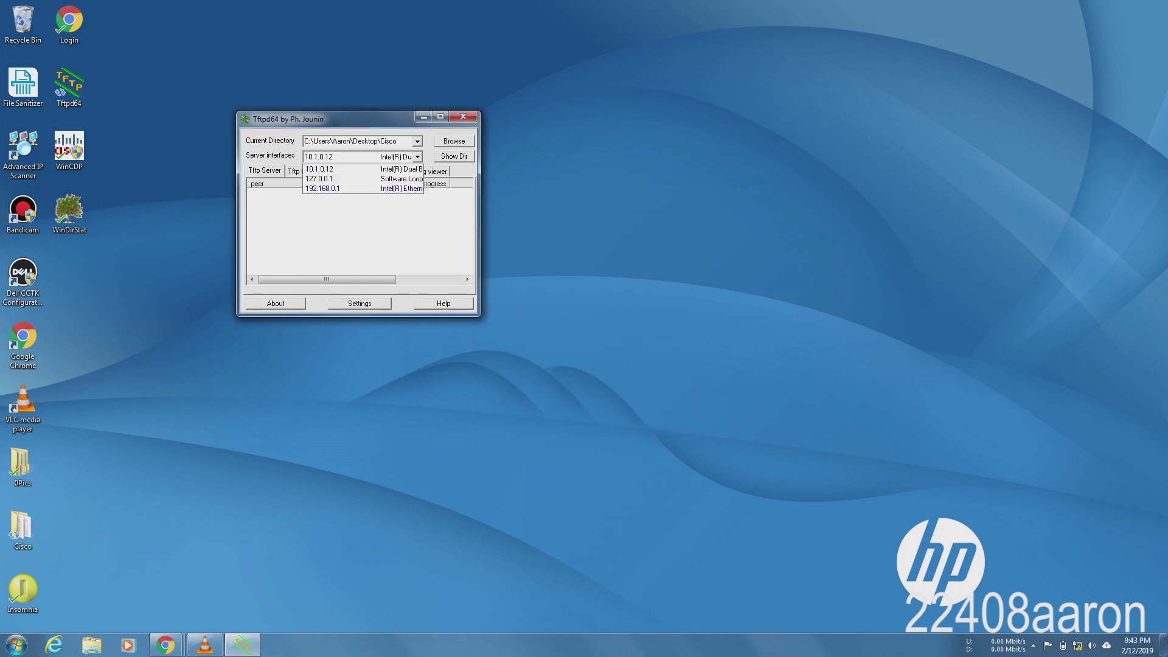
{"action": "left_click", "coordinate": [322, 188]}
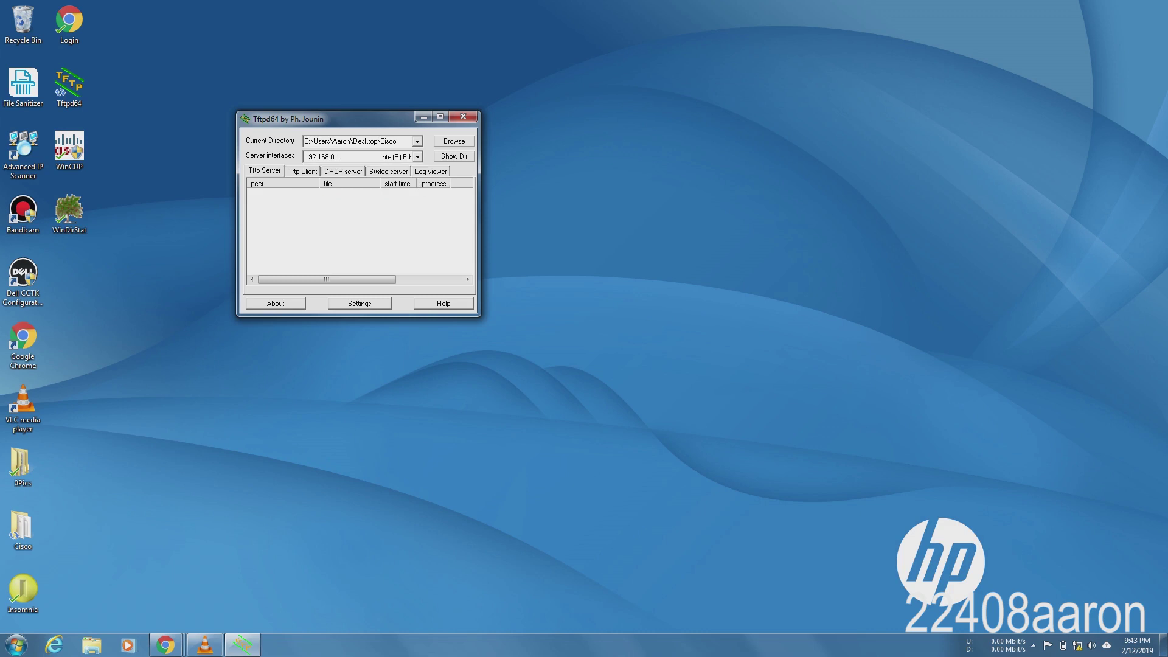